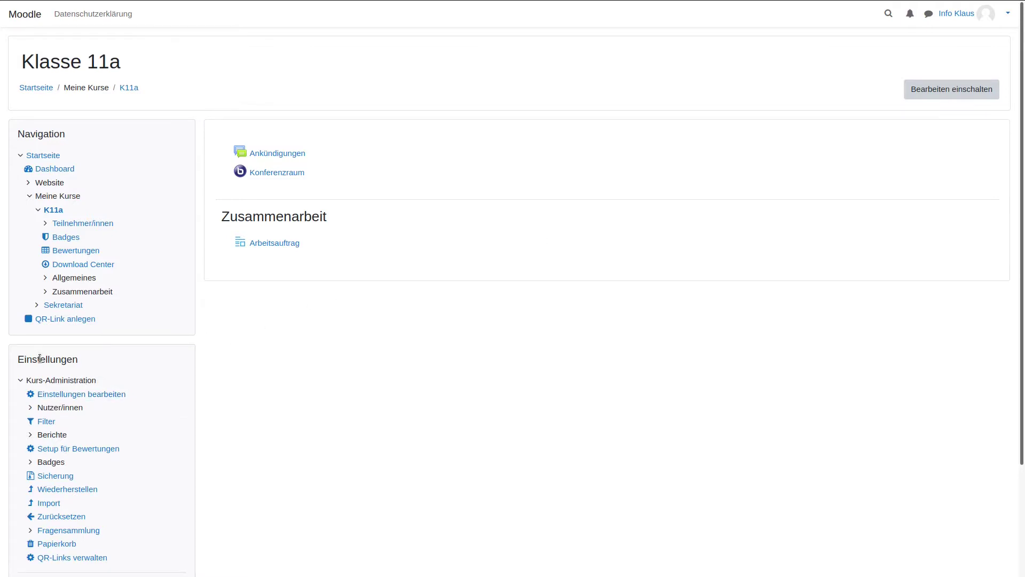
# Create the group 'Gruppe A' in K11a, with group messaging set to Nein.
pyautogui.click(51, 412)
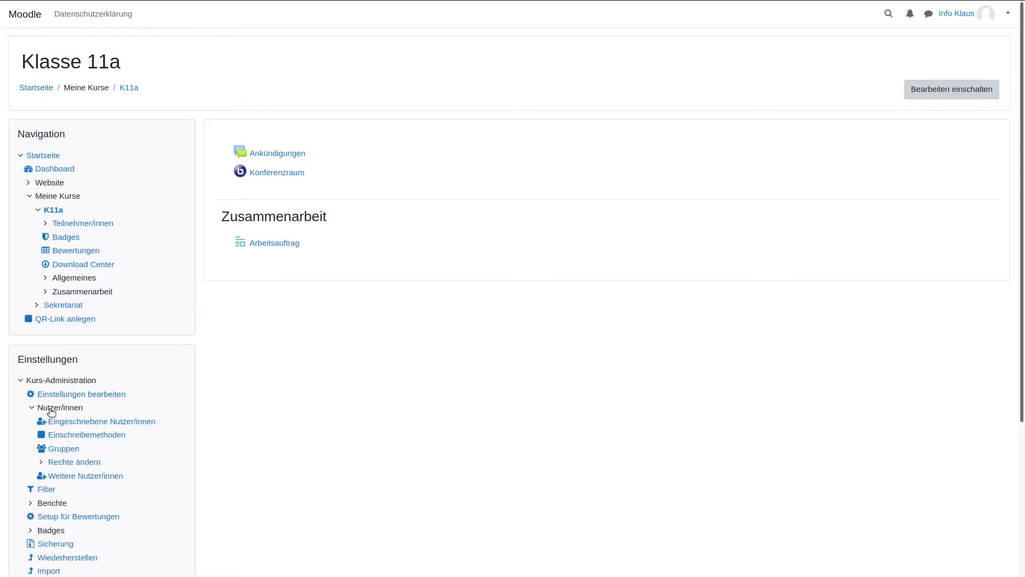
pyautogui.click(63, 448)
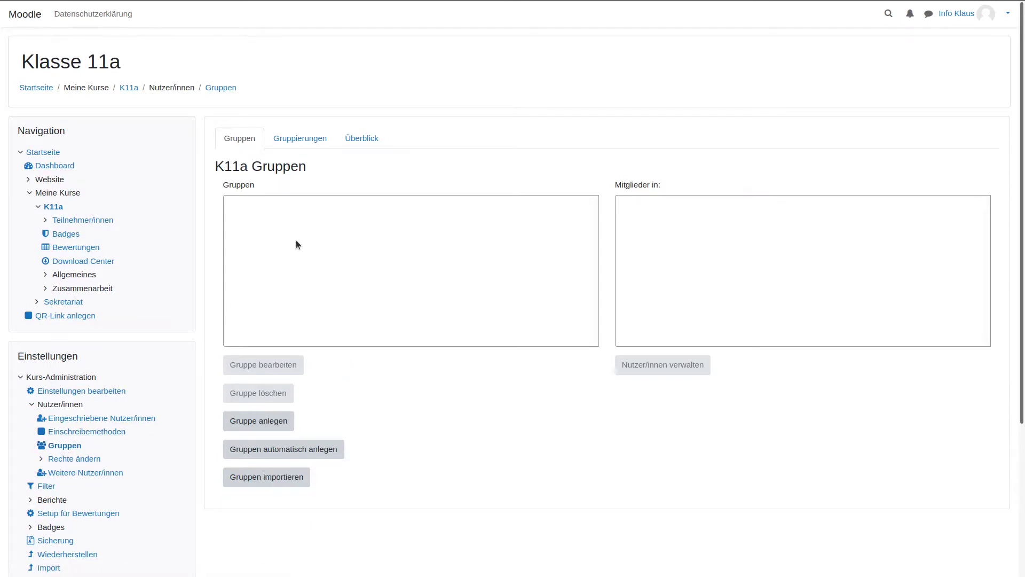
pyautogui.click(253, 422)
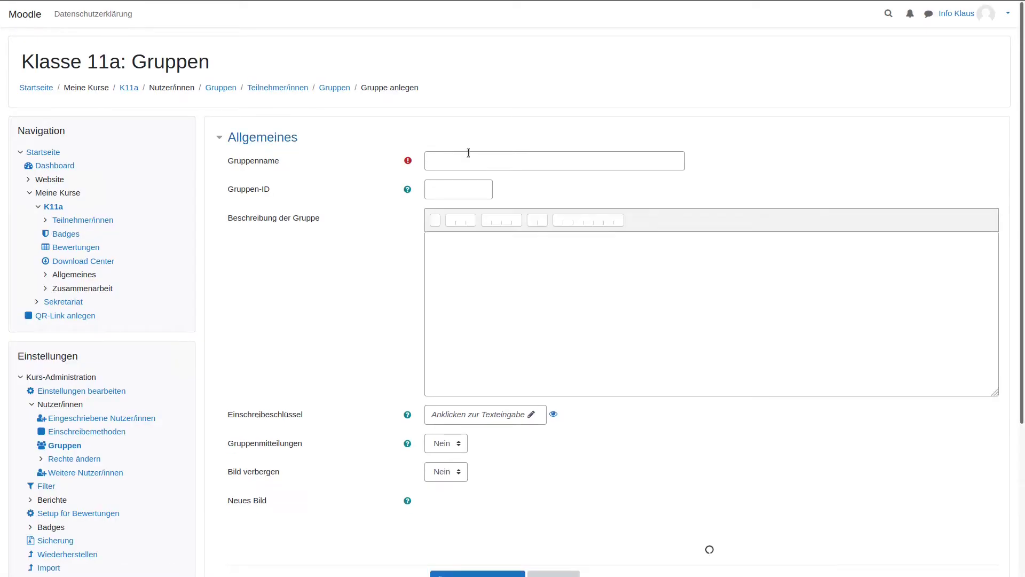
pyautogui.click(468, 160)
pyautogui.write('G')
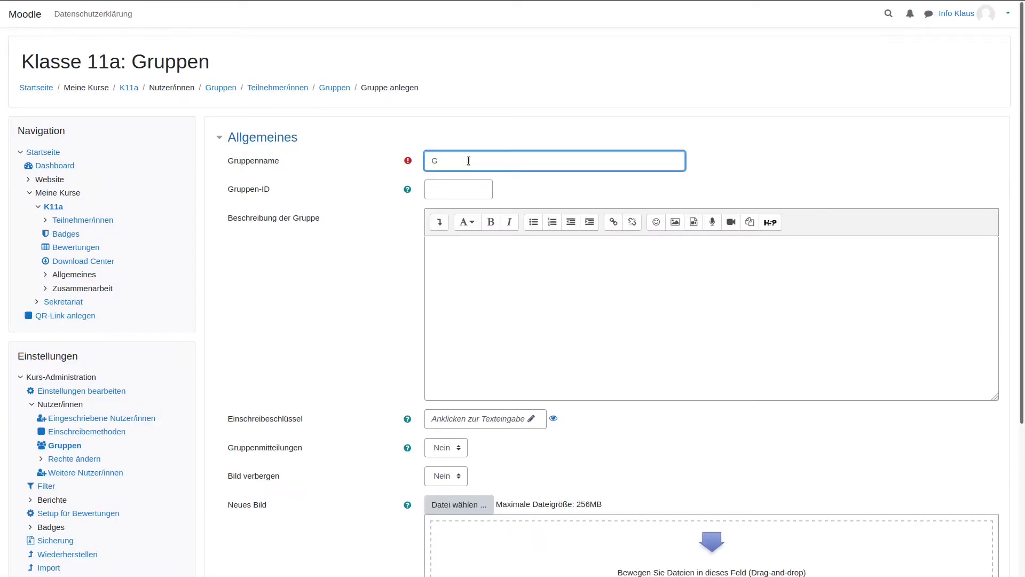
pyautogui.write('ruppe A')
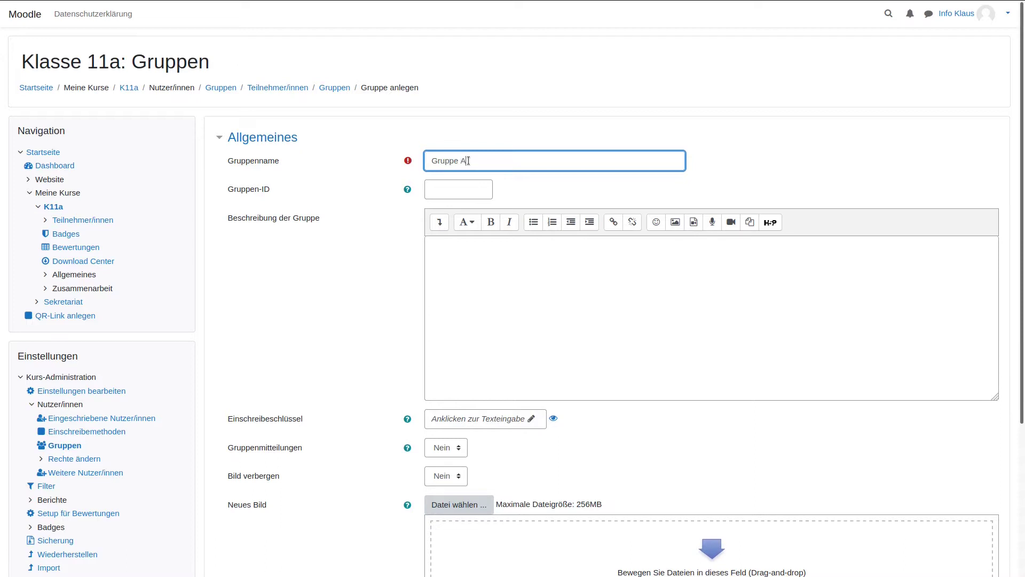
pyautogui.scroll(-3, 302, 449)
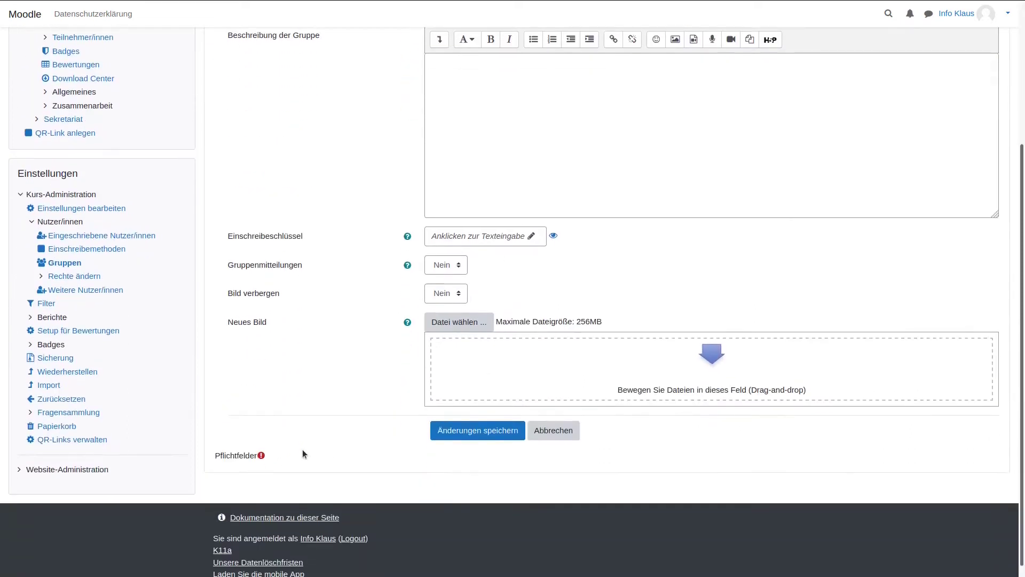
pyautogui.click(453, 267)
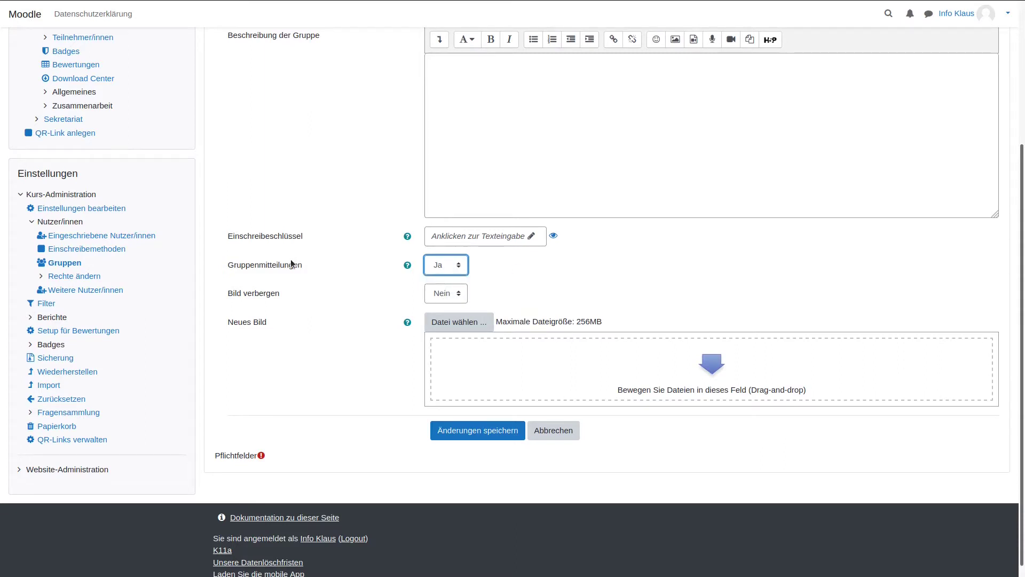
pyautogui.click(442, 267)
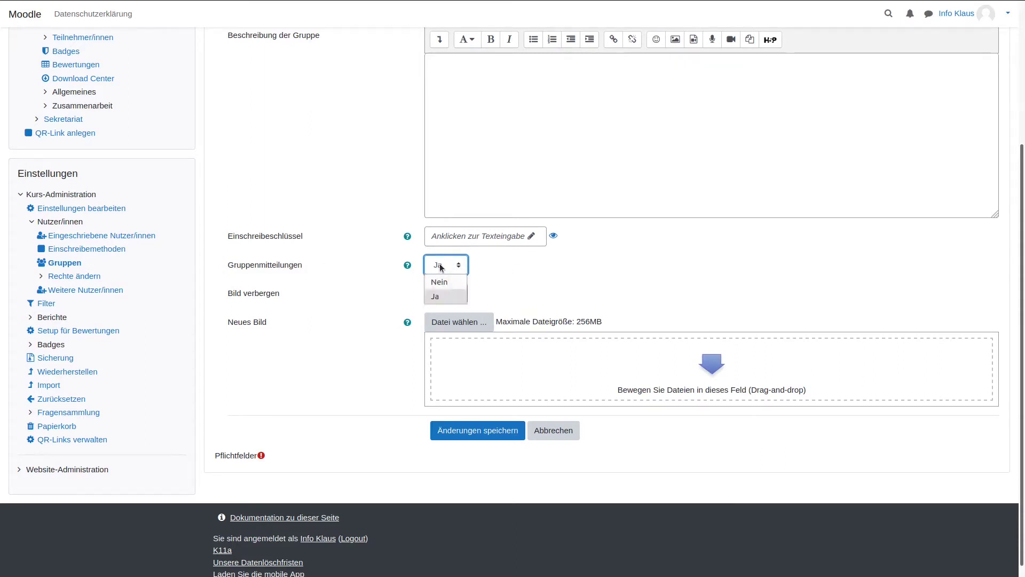
pyautogui.click(443, 280)
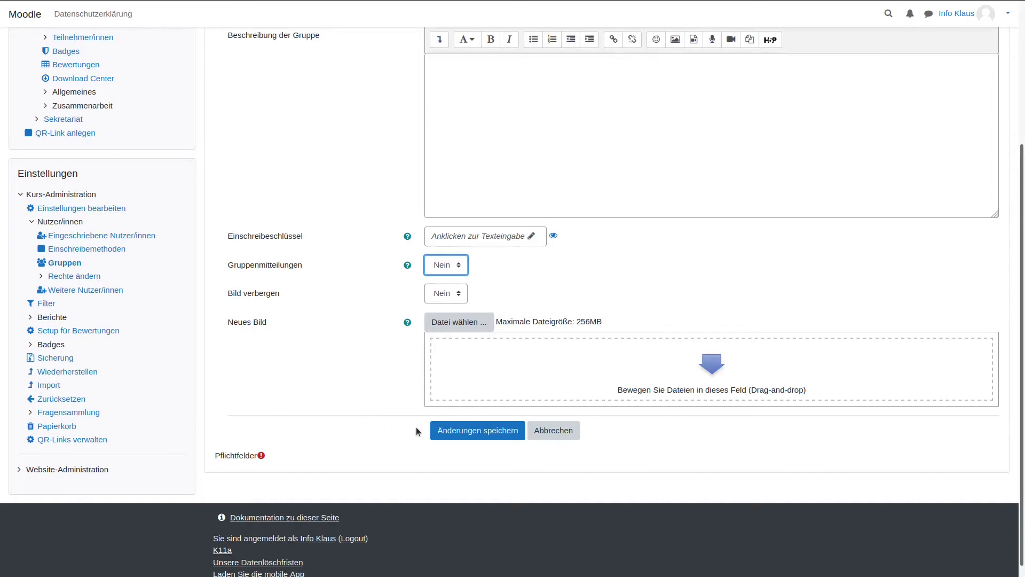
pyautogui.click(451, 432)
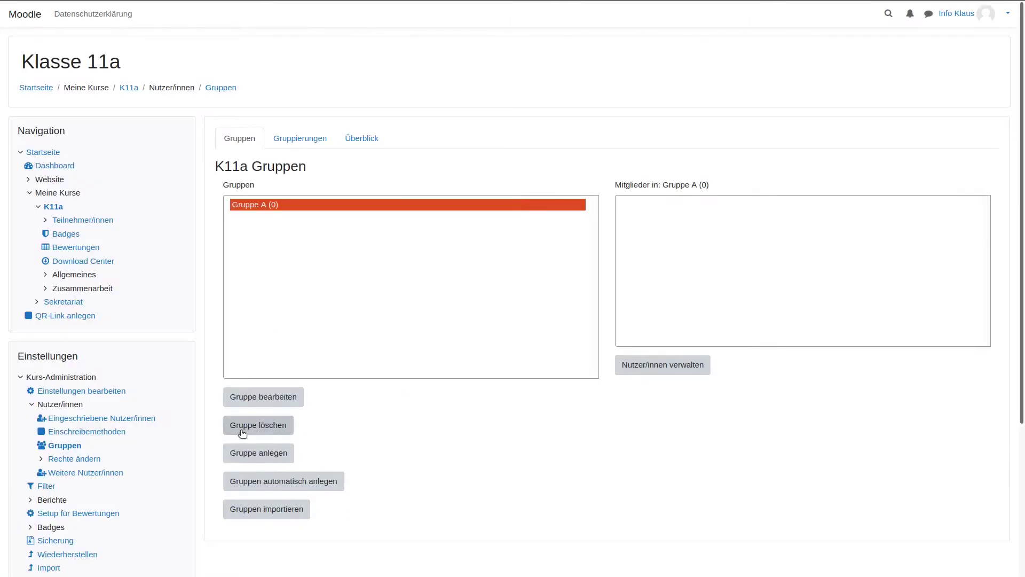
# Create a second group named 'Gruppe B'.
pyautogui.click(252, 457)
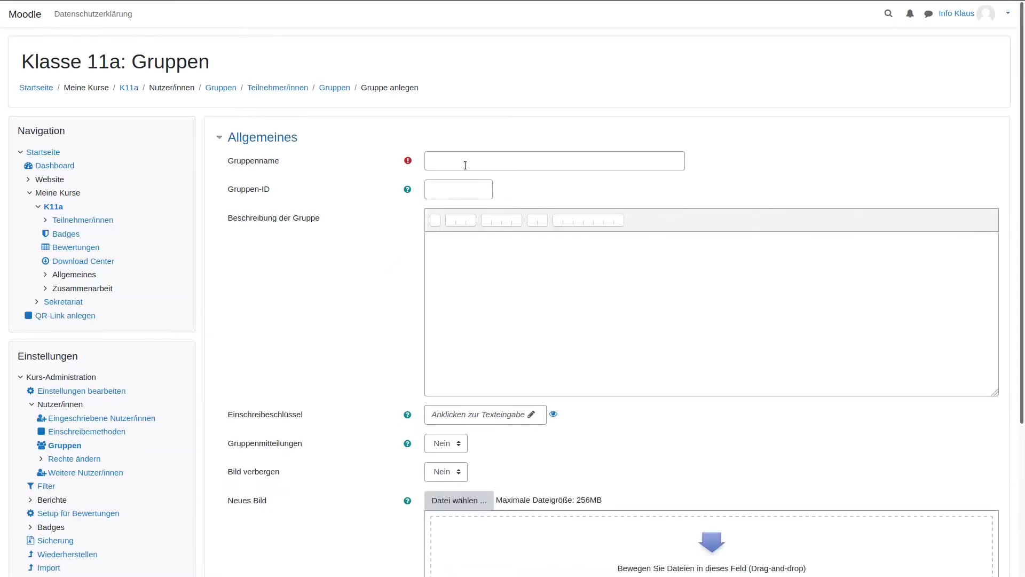
pyautogui.click(465, 165)
pyautogui.write('Gruppe ')
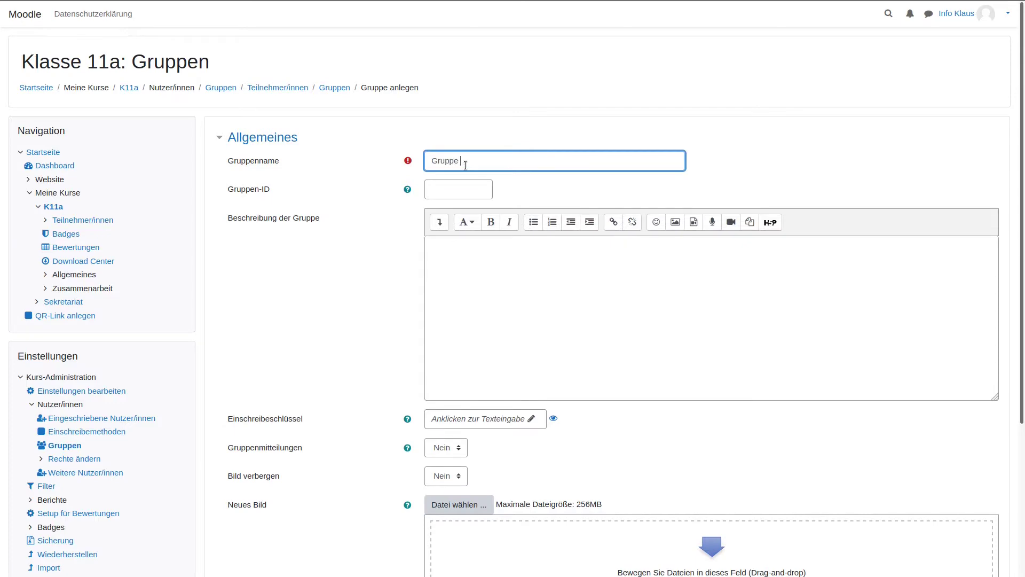
pyautogui.write('B')
pyautogui.scroll(-5, 319, 288)
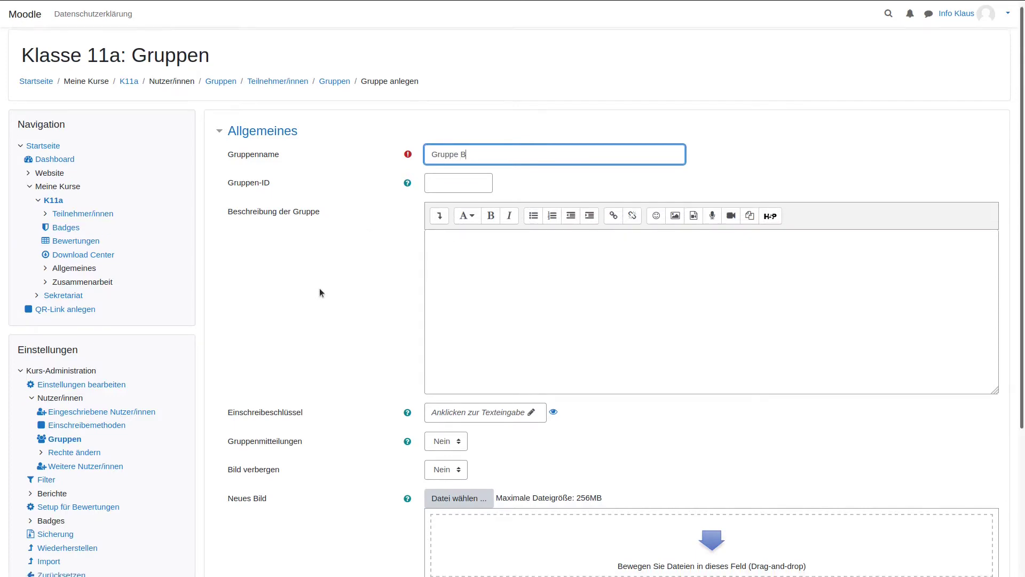
pyautogui.click(447, 420)
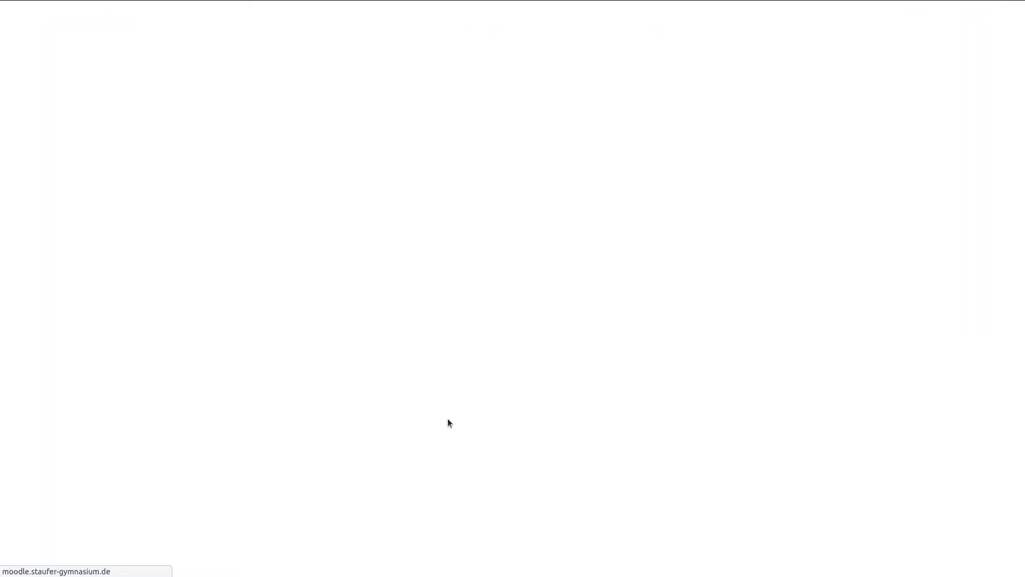
pyautogui.click(255, 204)
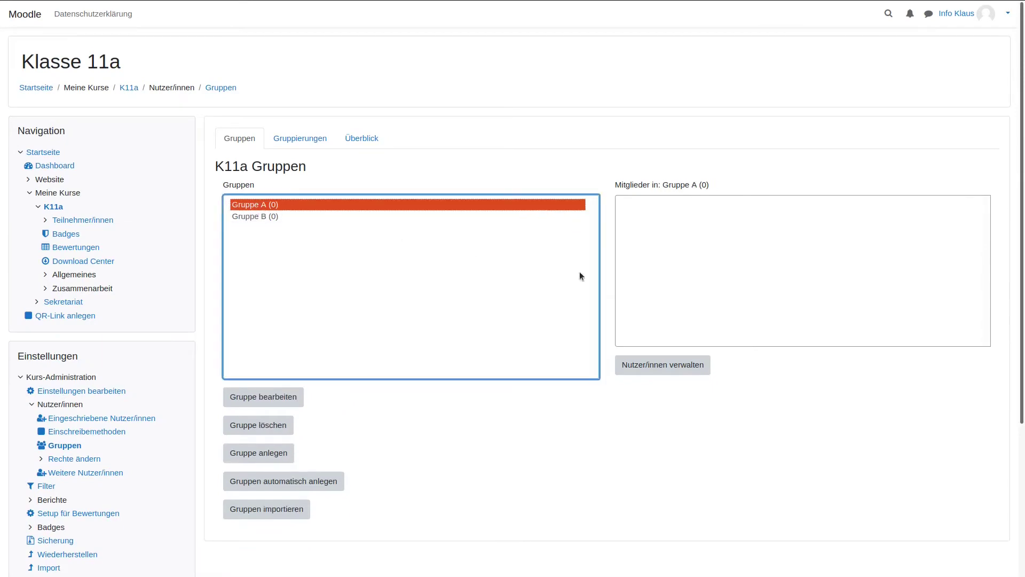
# Add five students plus the teacher's account to Gruppe A.
pyautogui.click(660, 367)
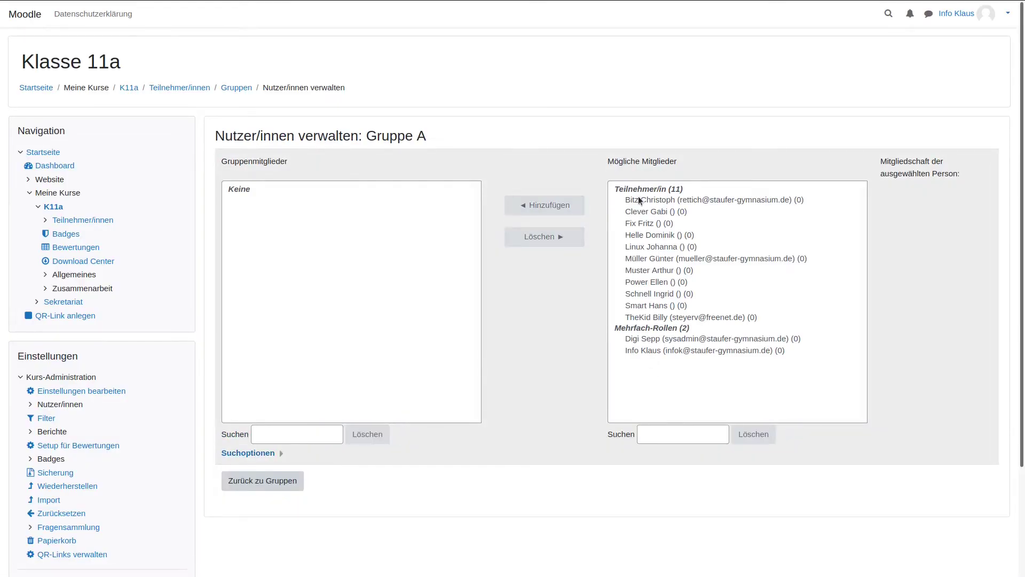
pyautogui.click(640, 200)
pyautogui.hotkey('shift', 'Down')
pyautogui.hotkey('shift', 'Down')
pyautogui.hotkey('shift', 'Down')
pyautogui.hotkey('shift', 'Down')
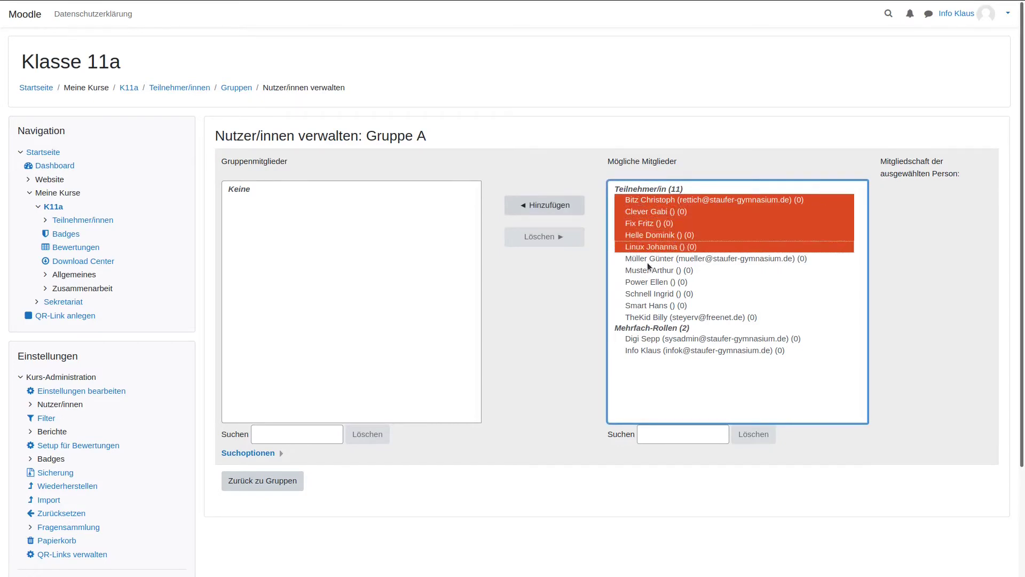
pyautogui.keyDown('ctrl'); pyautogui.click(643, 349); pyautogui.keyUp('ctrl')
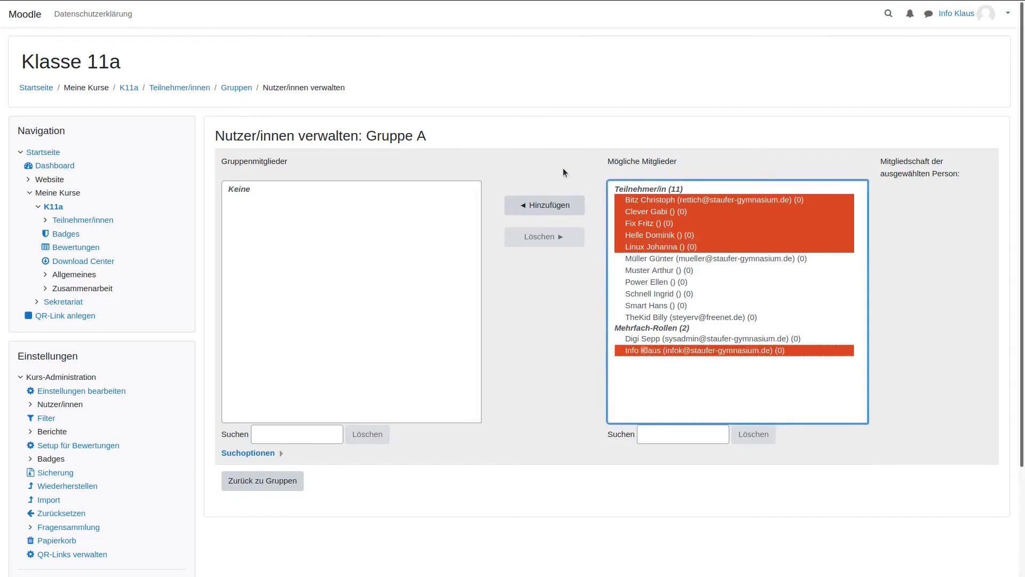
pyautogui.click(544, 208)
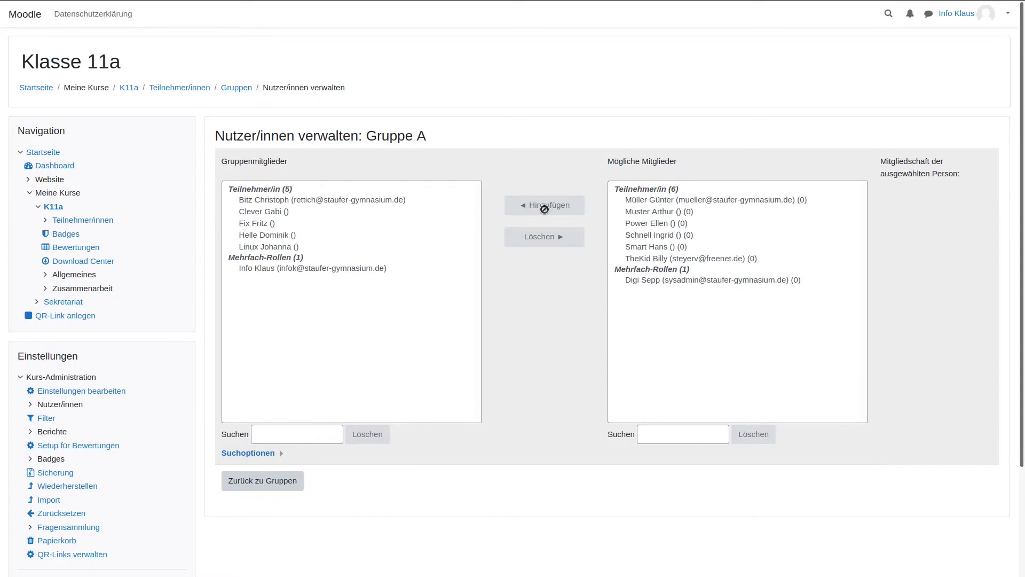
pyautogui.click(262, 484)
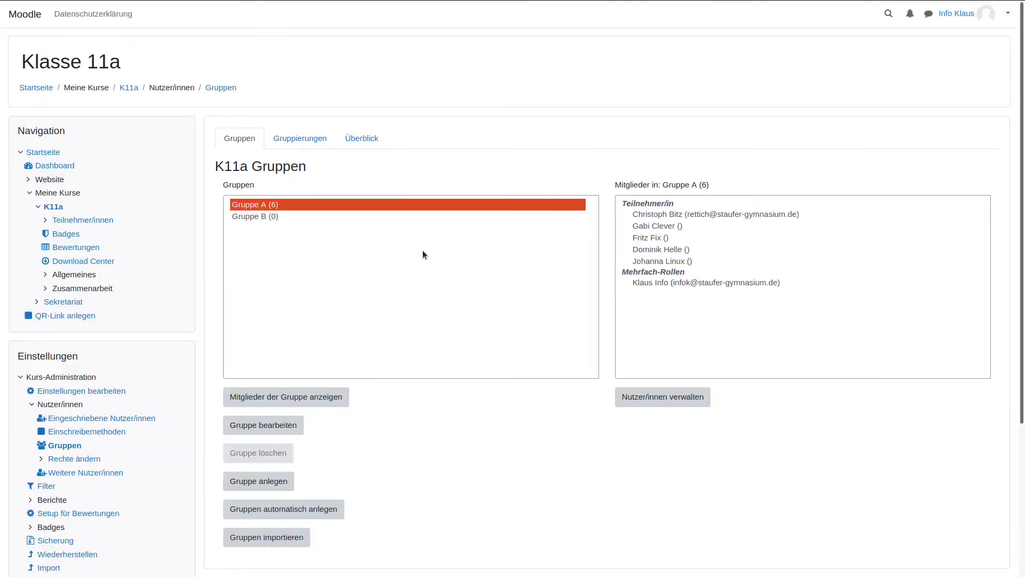
# Add the remaining six students plus the teacher's account to Gruppe B.
pyautogui.click(288, 217)
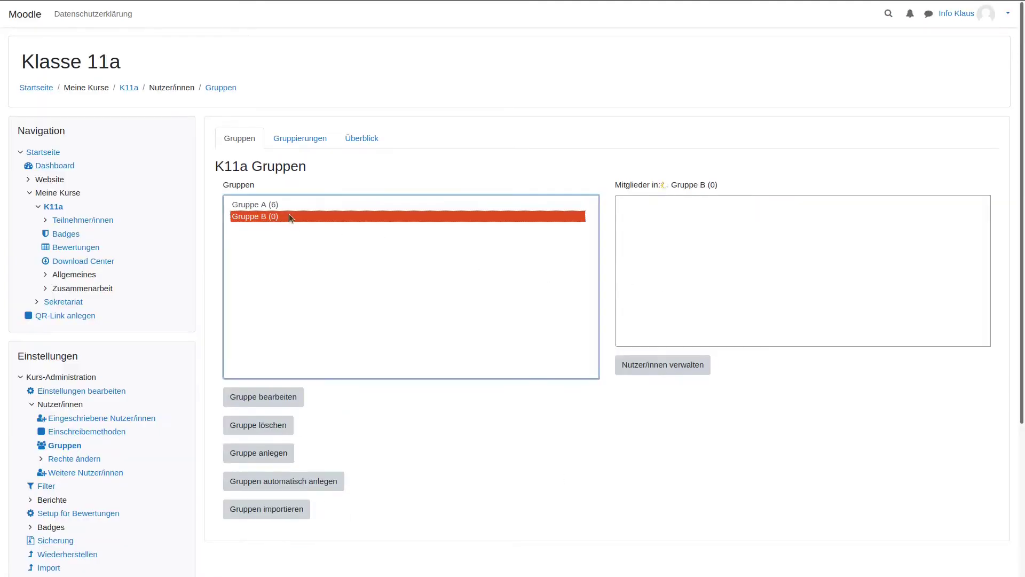
pyautogui.click(666, 366)
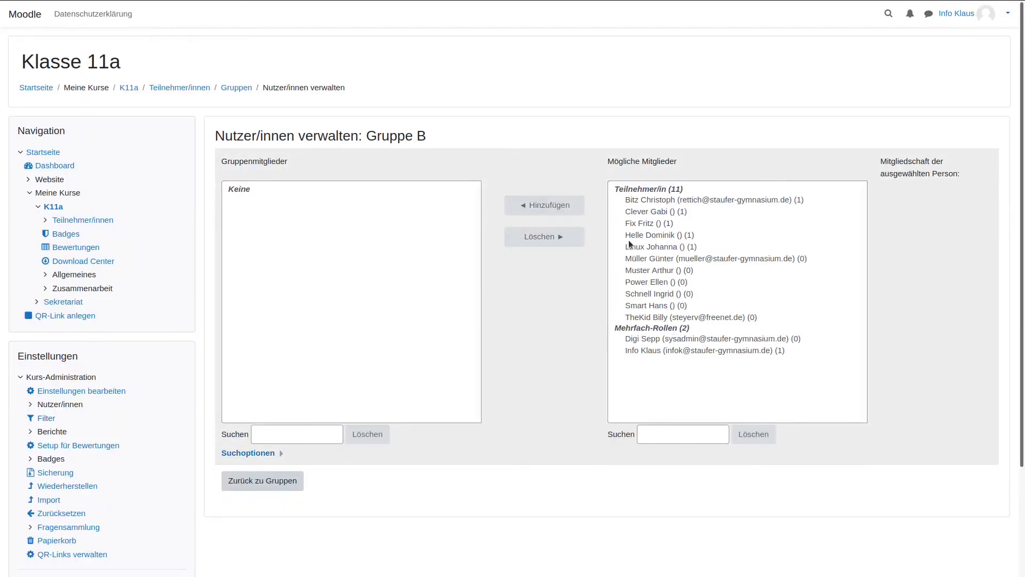
pyautogui.click(631, 259)
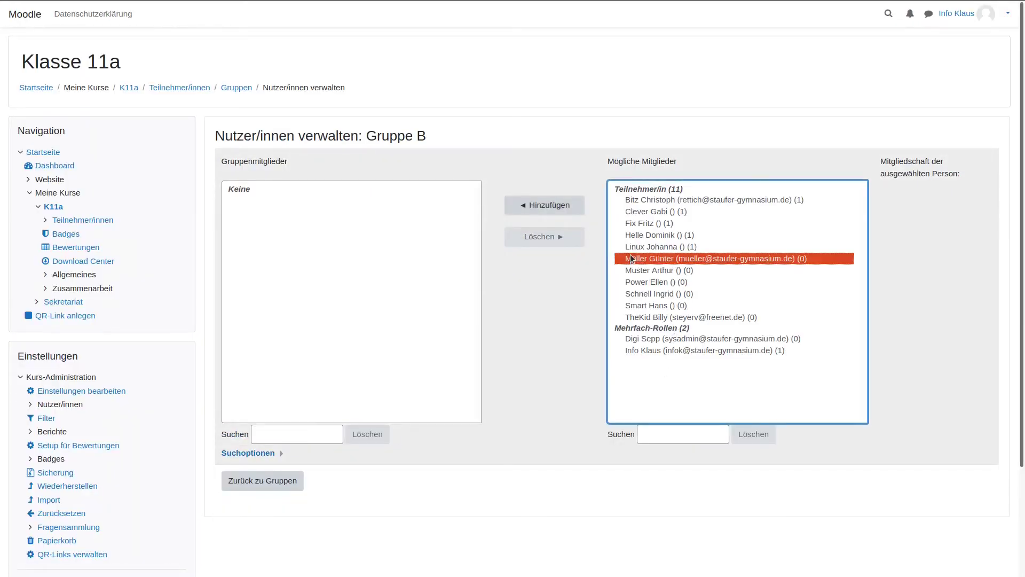
pyautogui.hotkey('shift', 'Down')
pyautogui.hotkey('shift', 'Down')
pyautogui.hotkey('shift', 'Down')
pyautogui.hotkey('shift', 'Down')
pyautogui.hotkey('shift', 'Down')
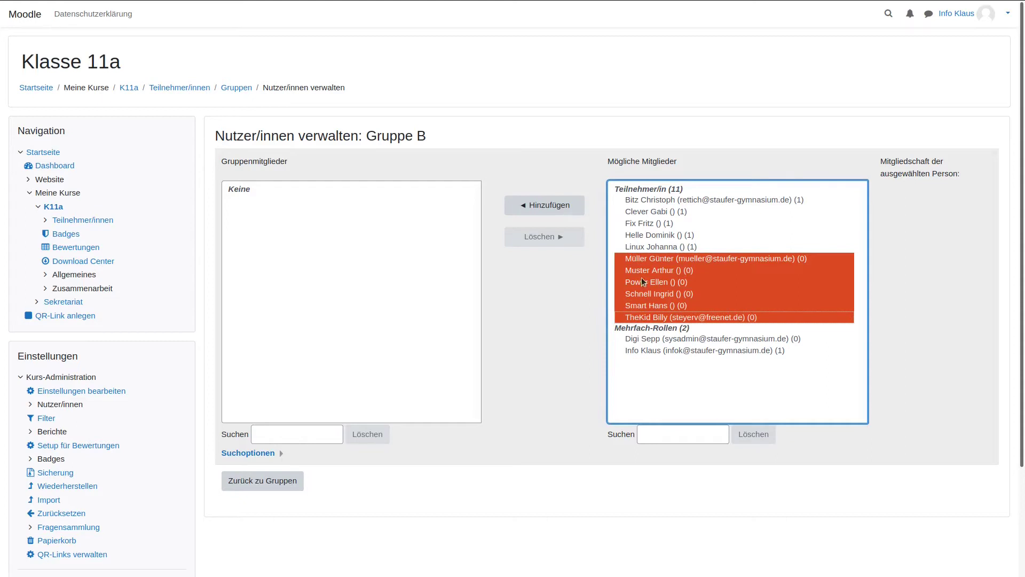
pyautogui.keyDown('ctrl'); pyautogui.click(650, 350); pyautogui.keyUp('ctrl')
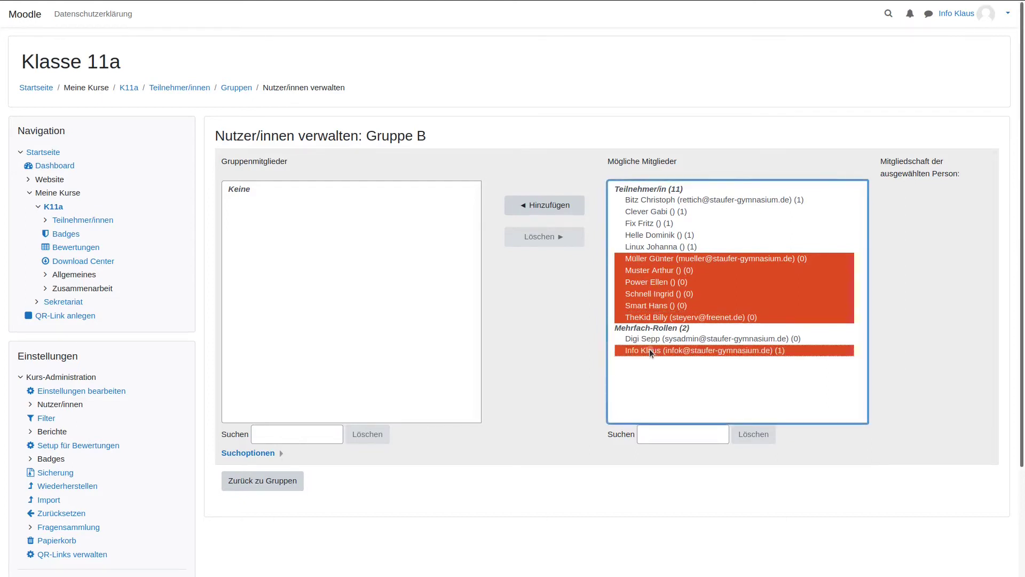
pyautogui.click(536, 206)
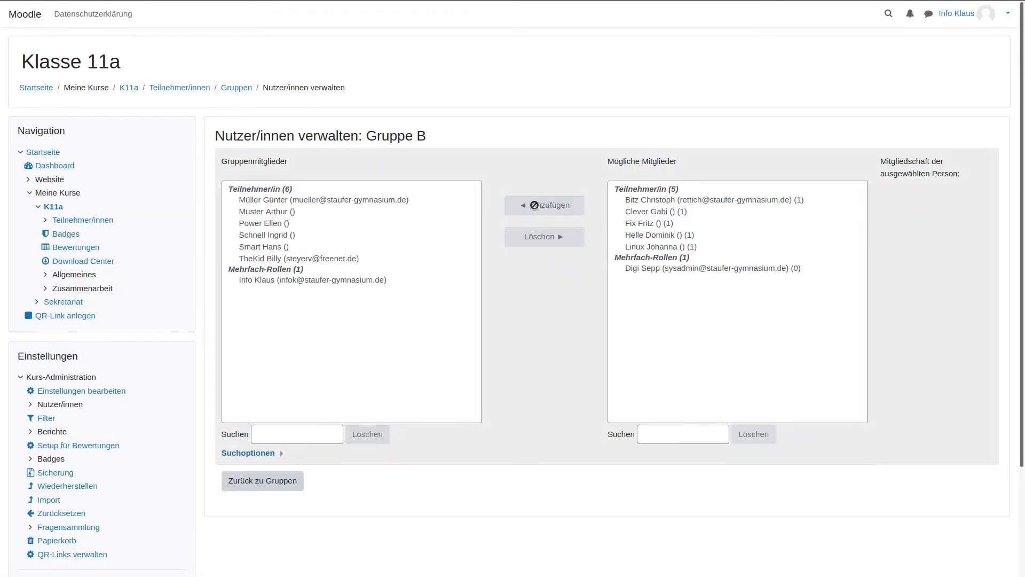
pyautogui.click(277, 480)
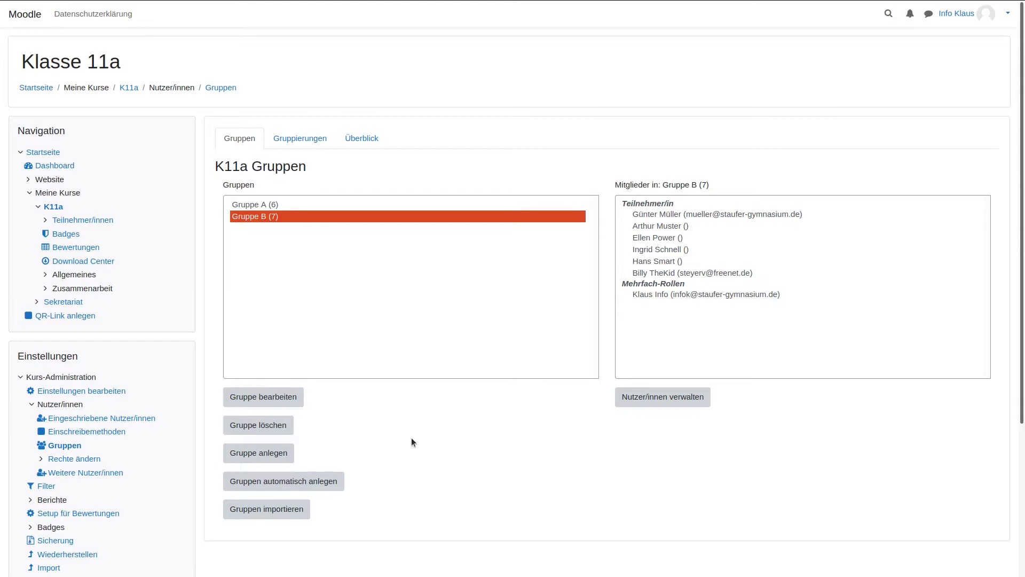
# Create a grouping named 'Gruppierung A' for K11a.
pyautogui.click(299, 139)
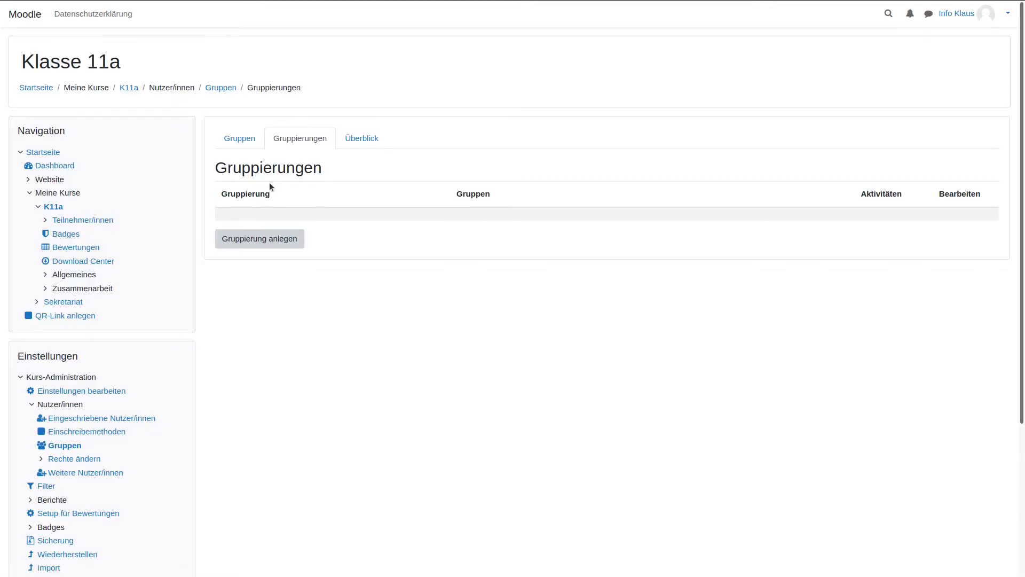
pyautogui.click(248, 244)
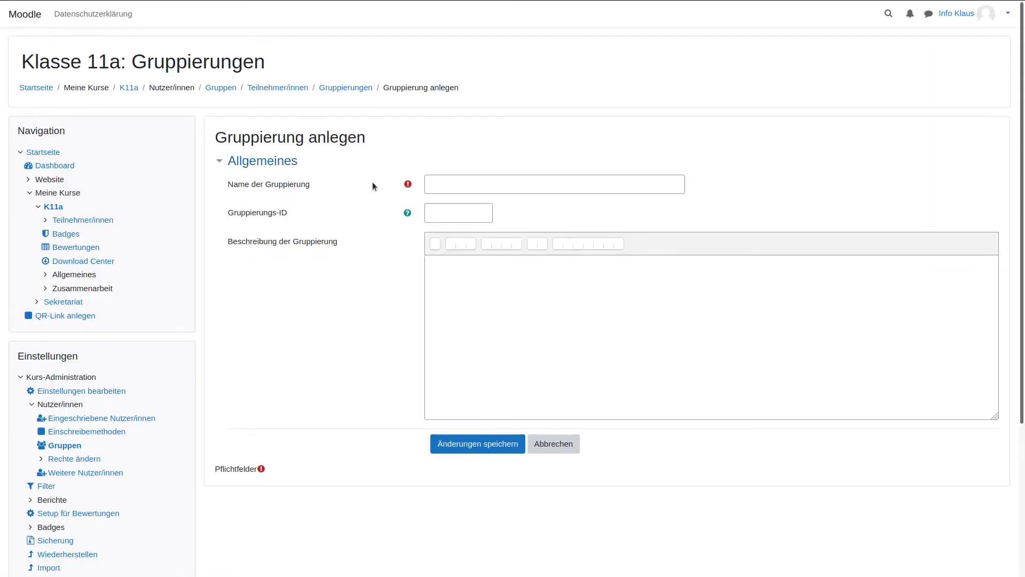
pyautogui.click(439, 182)
pyautogui.write('Gru')
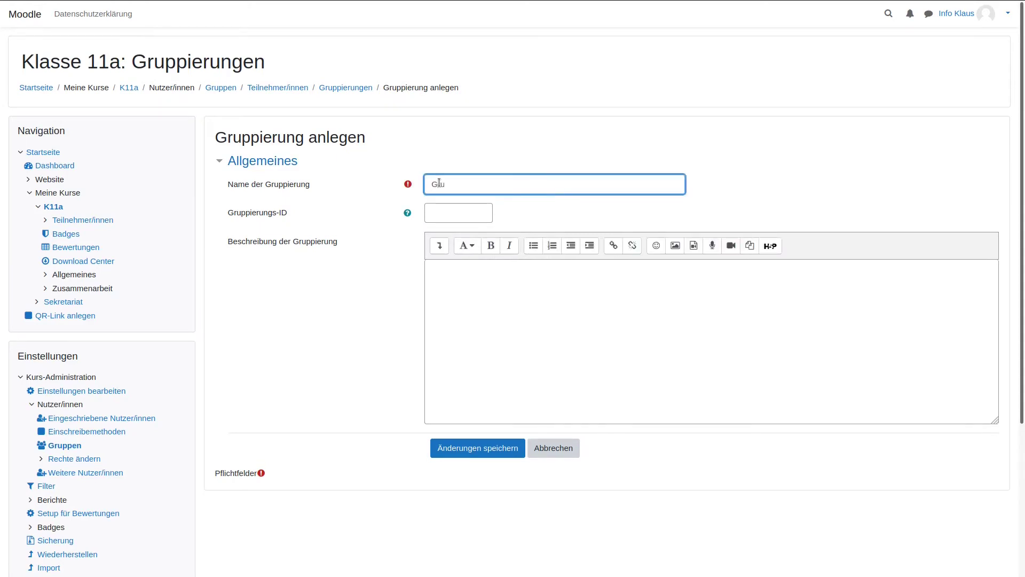
pyautogui.write('ppierung A')
pyautogui.click(454, 447)
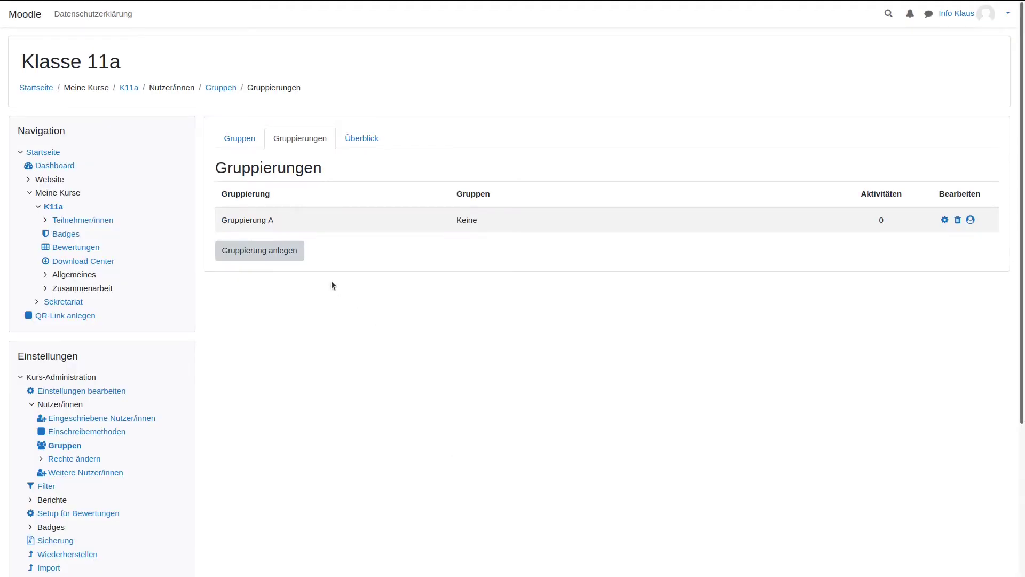
# Create a second grouping named 'Gruppierung B'.
pyautogui.click(270, 256)
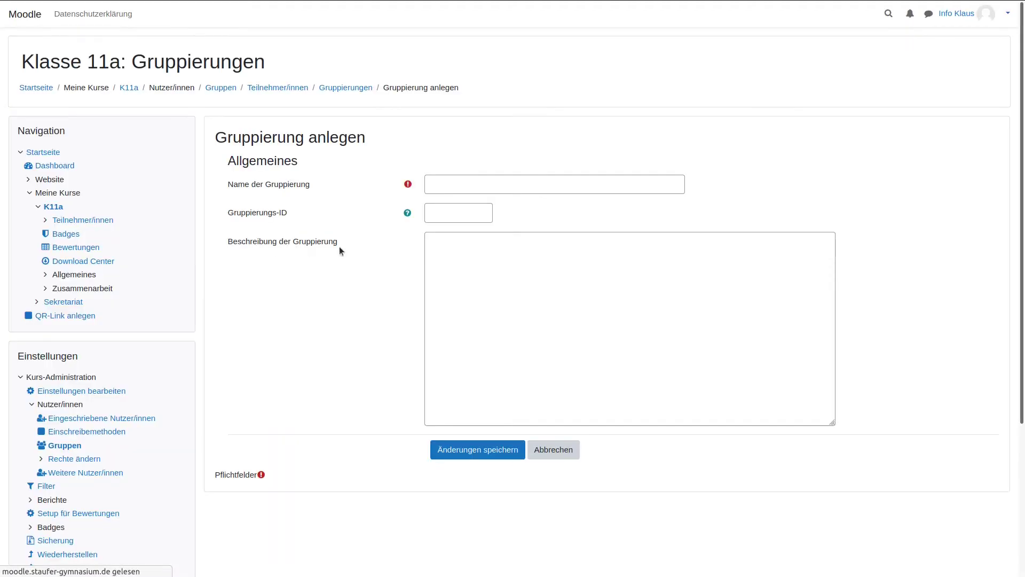
pyautogui.click(473, 180)
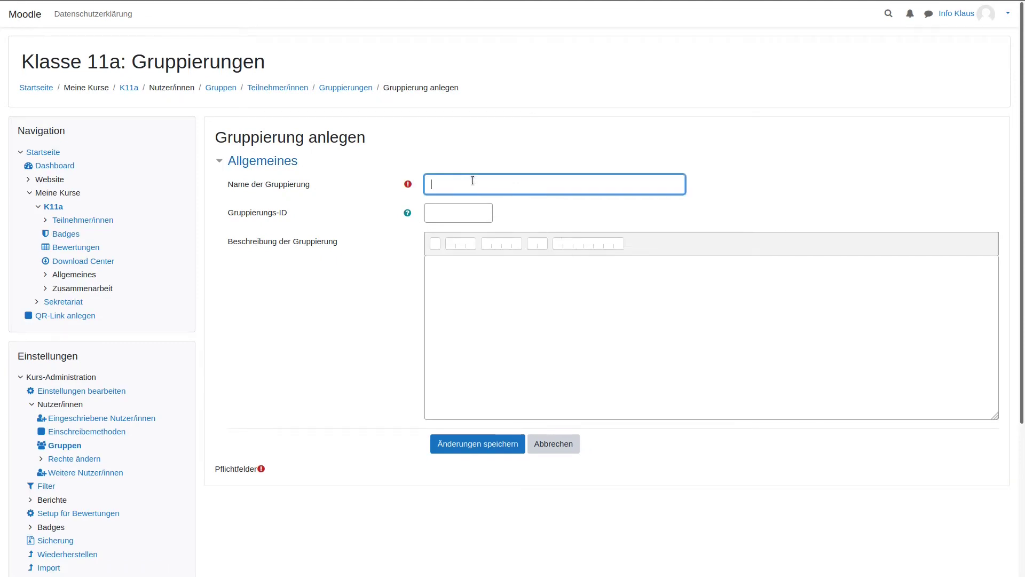
pyautogui.write('Gru')
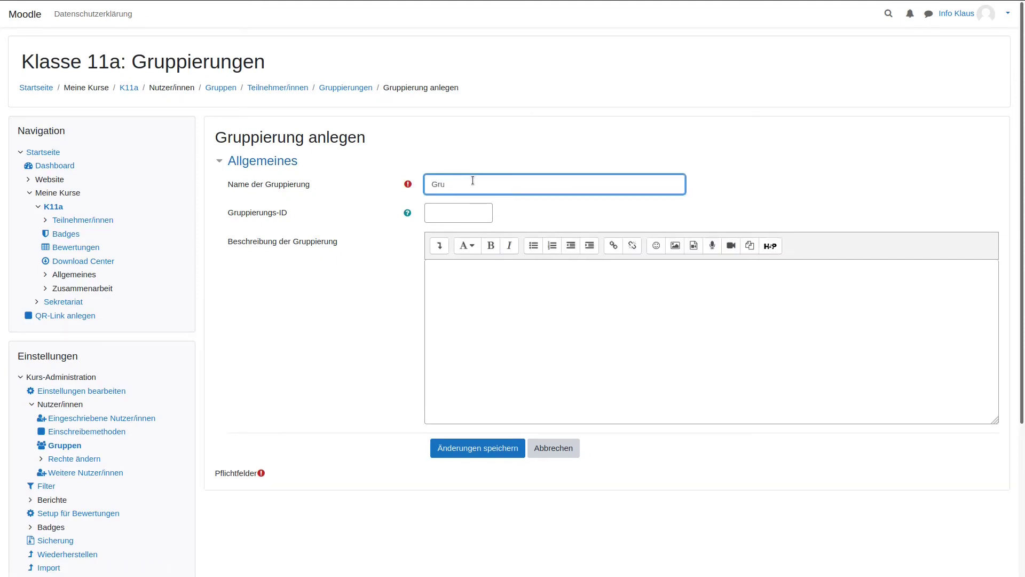
pyautogui.write('ppierung B')
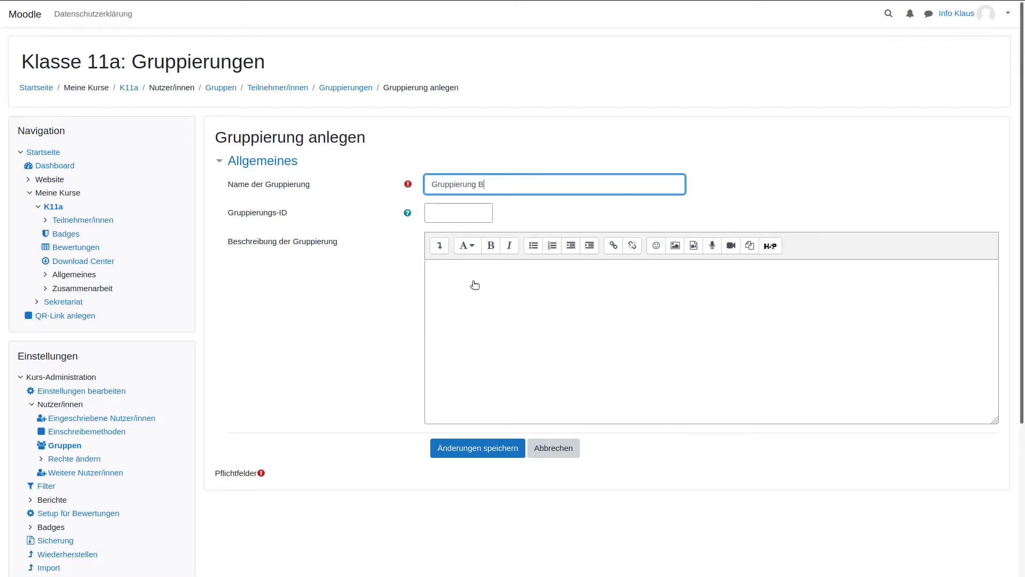
pyautogui.click(462, 446)
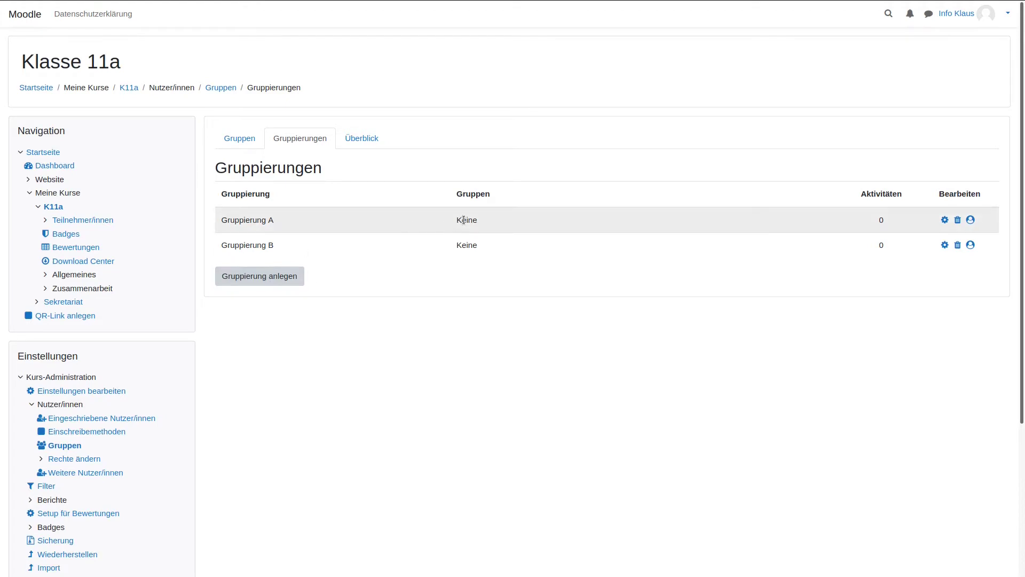
# Assign Gruppe A to Gruppierung A.
pyautogui.click(971, 220)
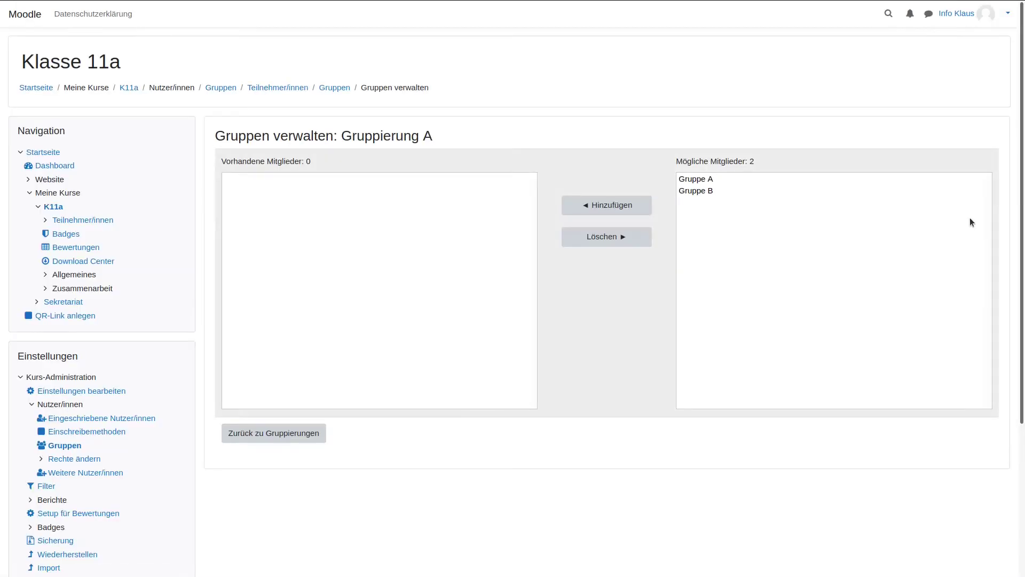
pyautogui.click(697, 179)
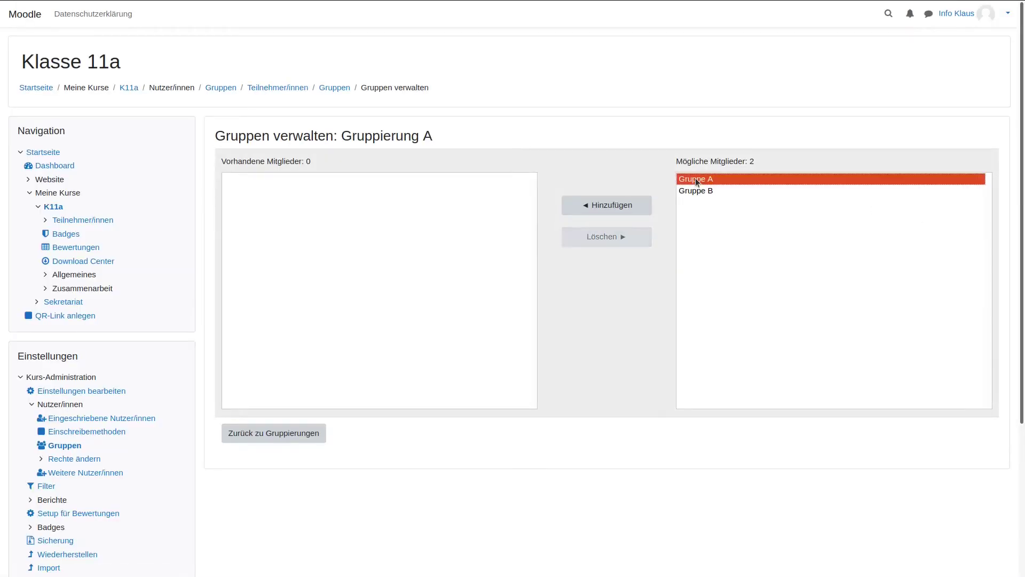
pyautogui.click(583, 206)
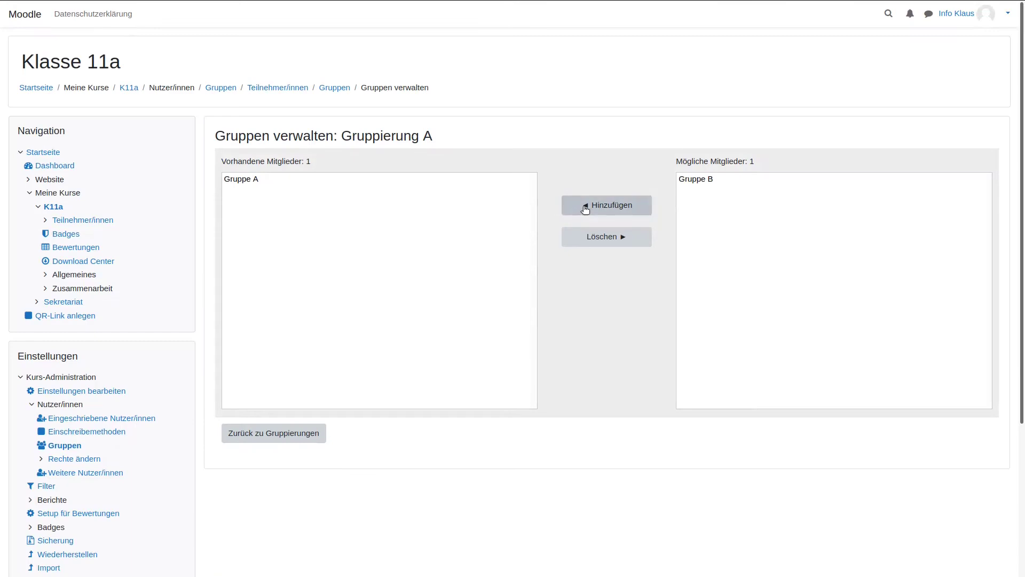
pyautogui.click(286, 431)
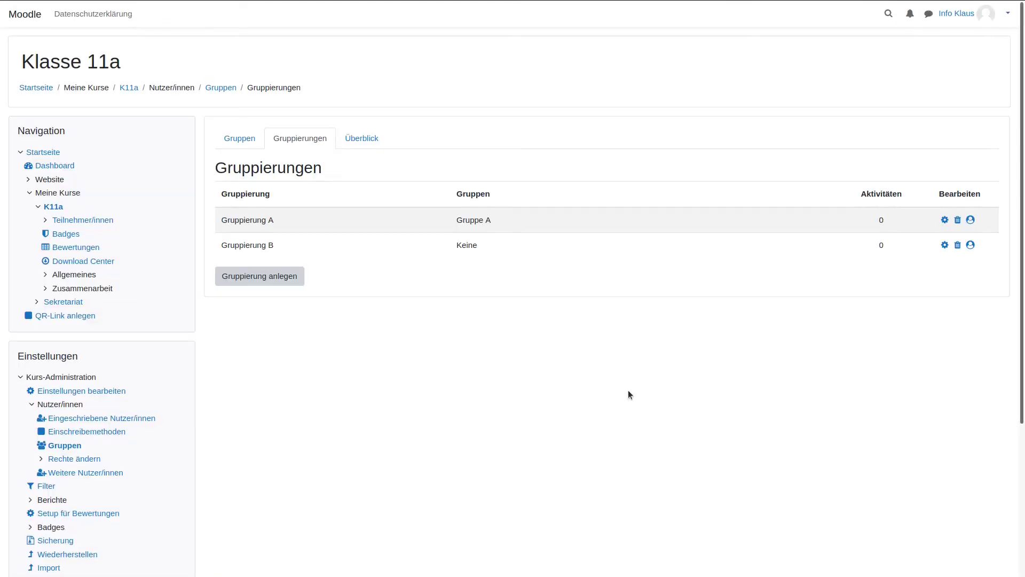
# Assign Gruppe B to Gruppierung B and go back to the K11a course page.
pyautogui.click(970, 244)
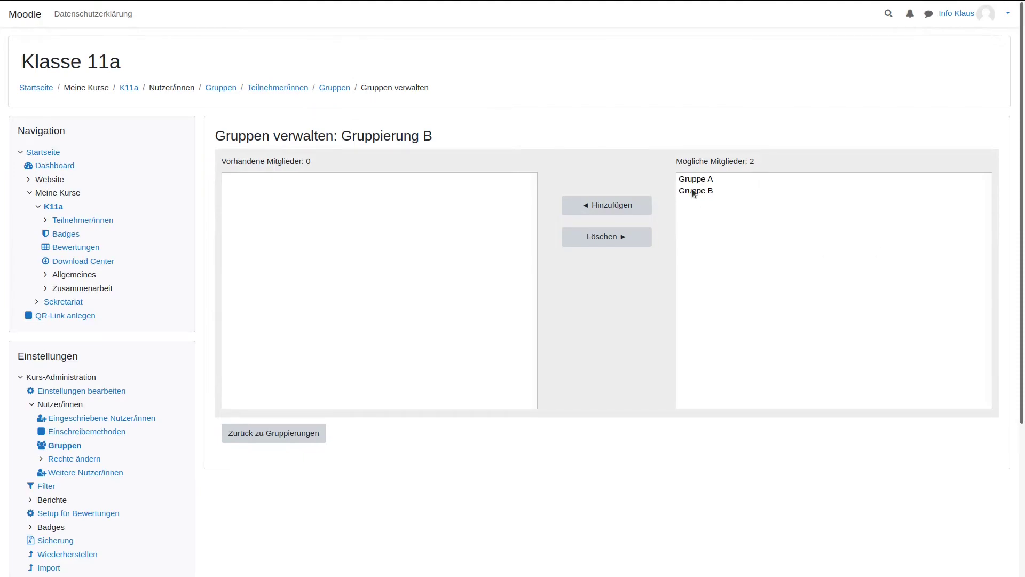
pyautogui.click(692, 190)
pyautogui.click(618, 205)
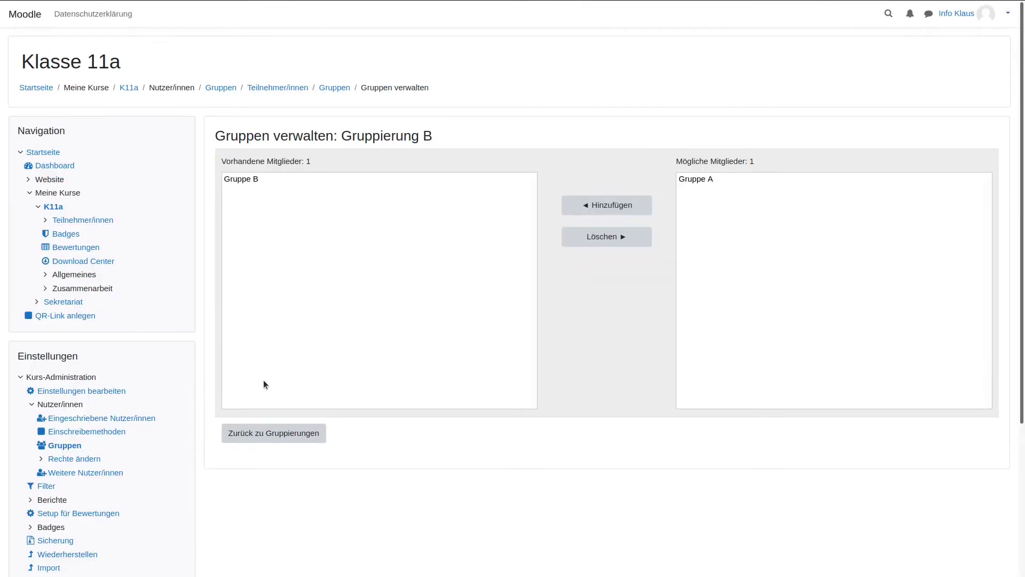
pyautogui.click(244, 434)
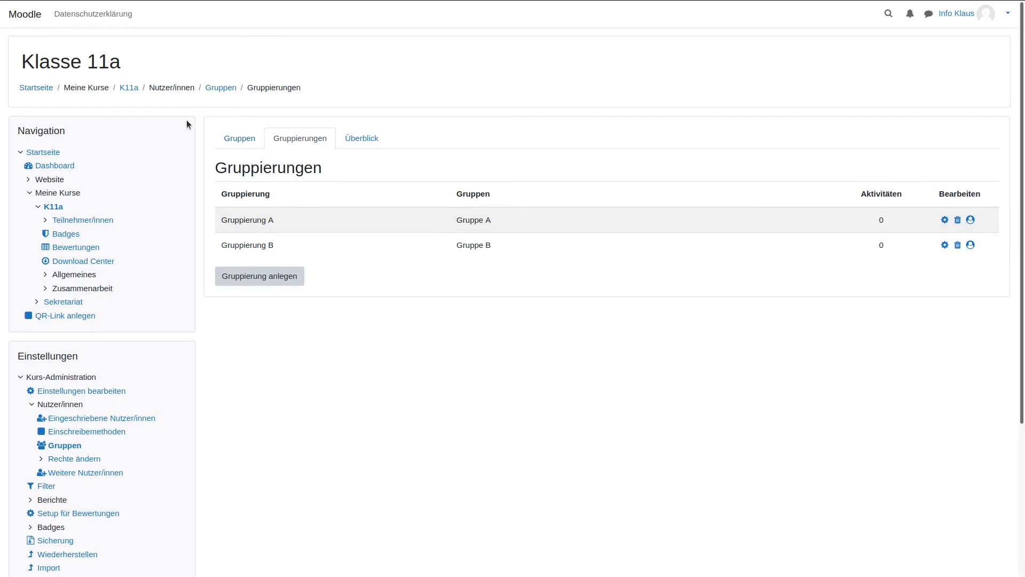
pyautogui.click(53, 209)
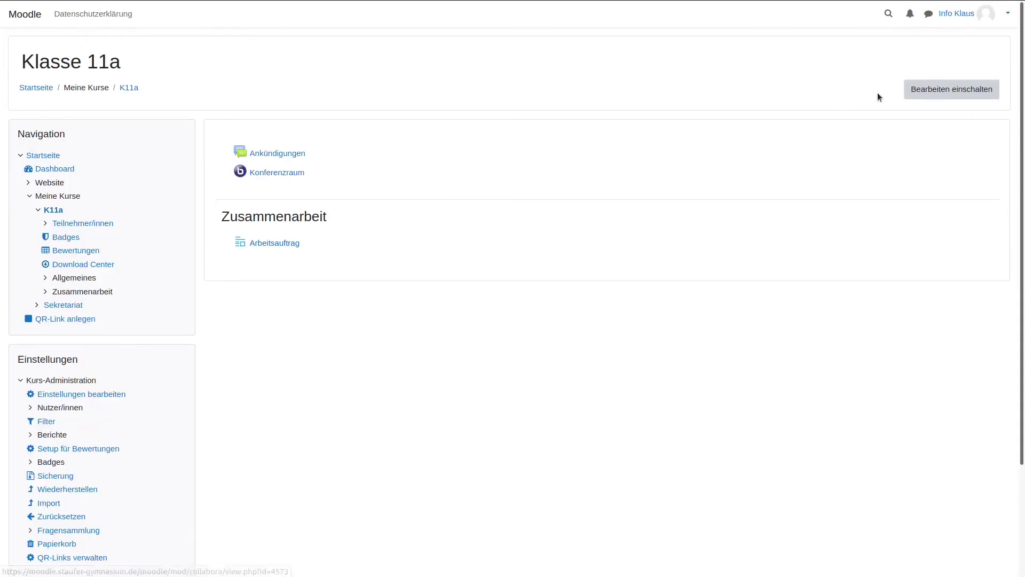
# Turn on editing and rename the Arbeitsauftrag activity to 'Arbeitsauftrag der Gruppe A'.
pyautogui.click(925, 89)
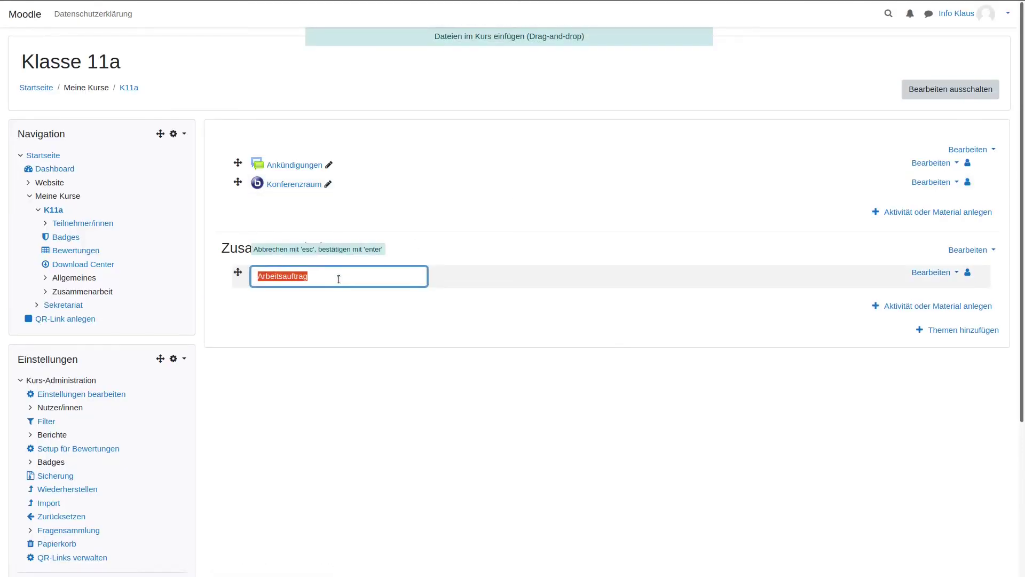
pyautogui.click(339, 279)
pyautogui.write('d')
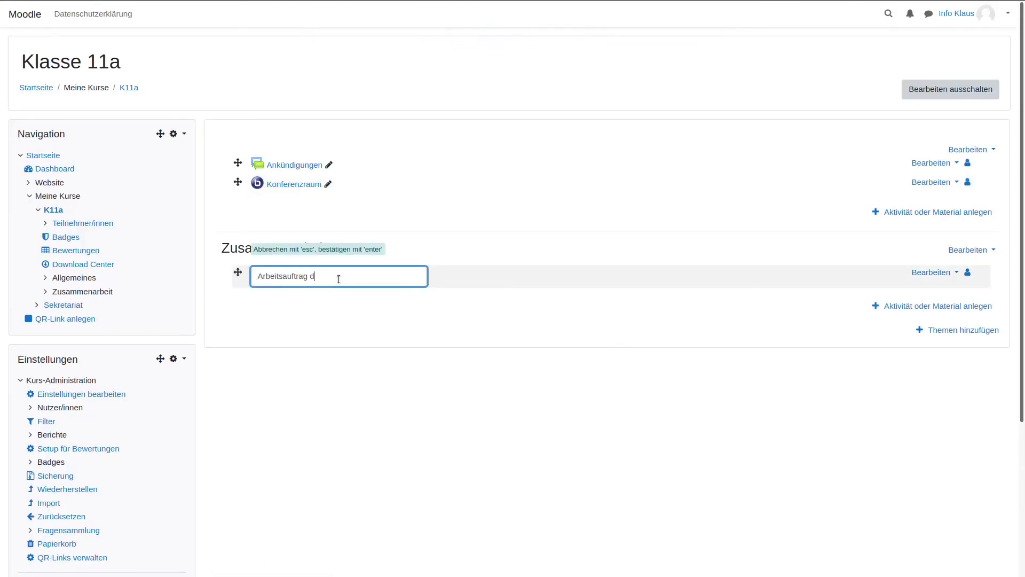
pyautogui.write('er Gruppe A')
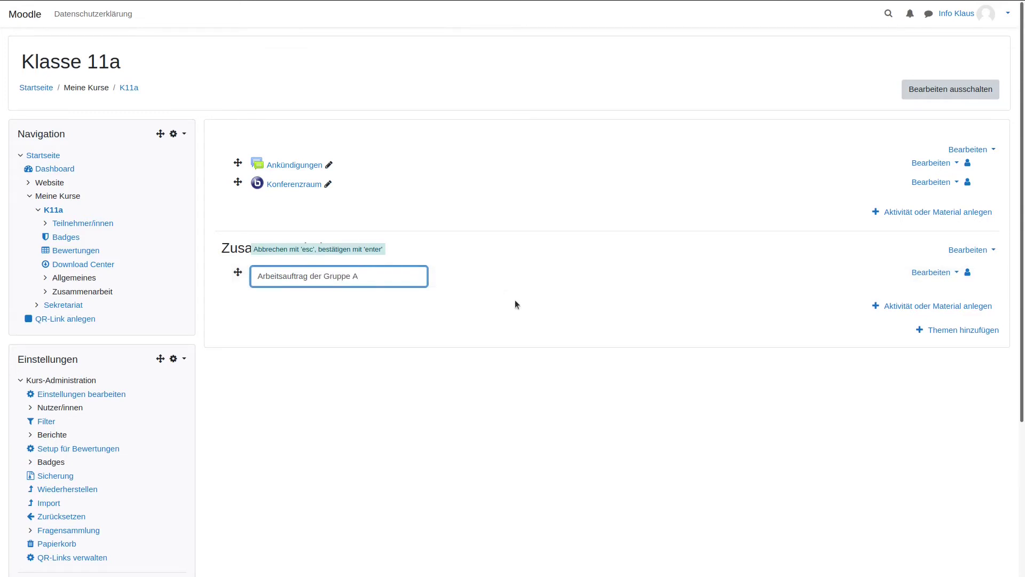
pyautogui.press('Escape')
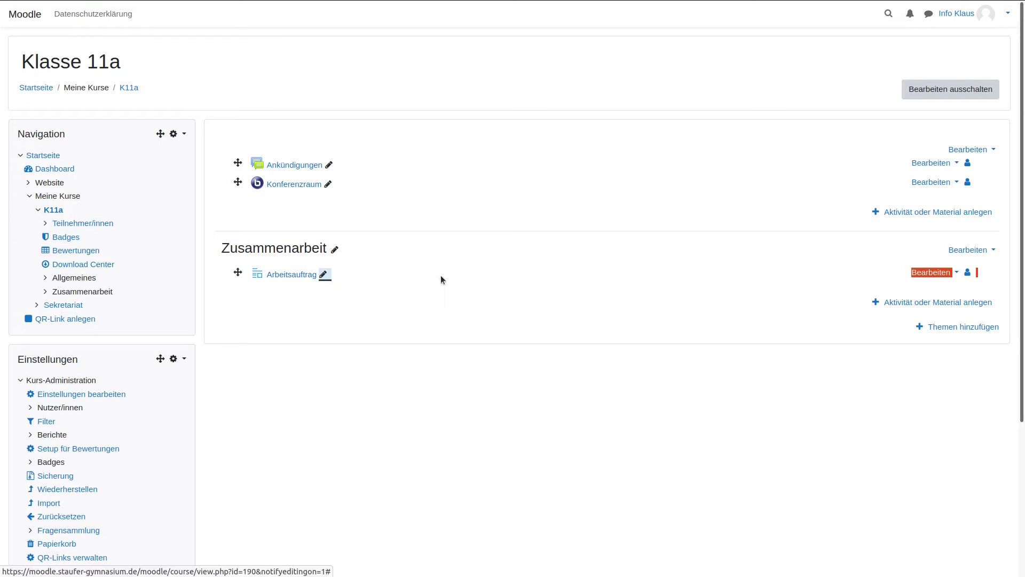
pyautogui.click(322, 274)
pyautogui.click(328, 275)
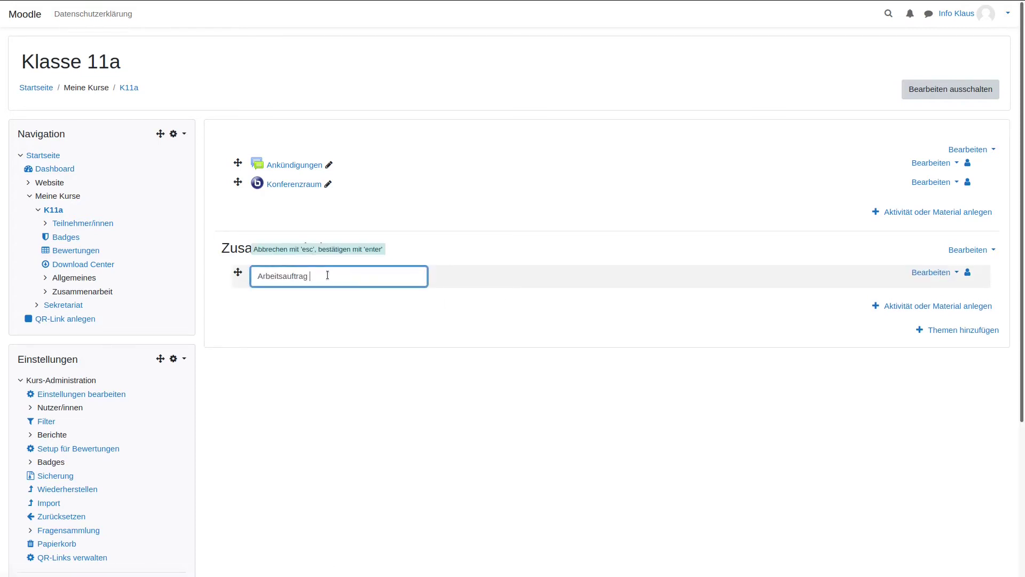
pyautogui.write('der Gruppe A')
pyautogui.press('Return')
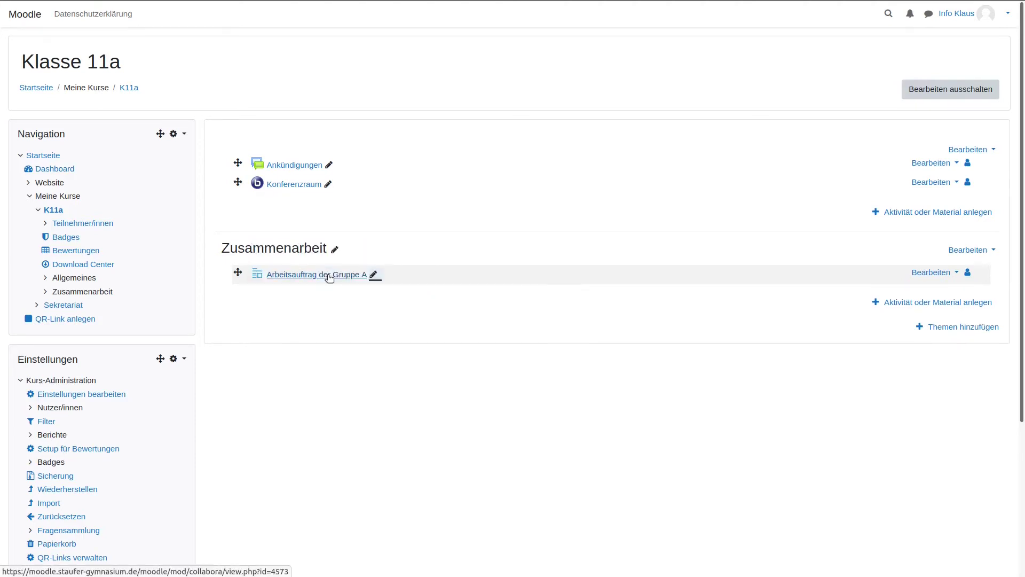
# Set Arbeitsauftrag der Gruppe A to Sichtbare Gruppen mode, restricted to Gruppierung A, and save.
pyautogui.click(923, 273)
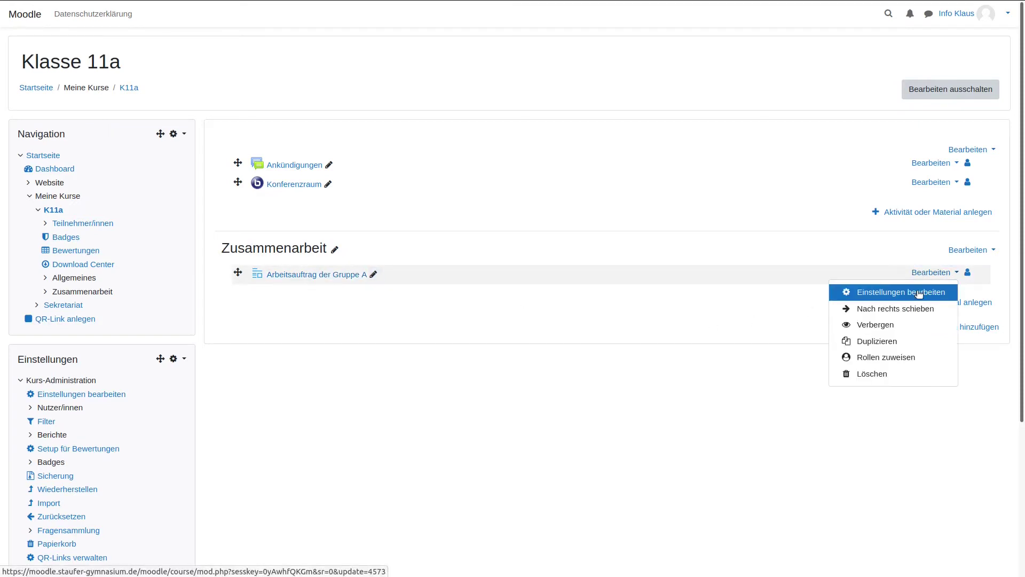
pyautogui.click(918, 293)
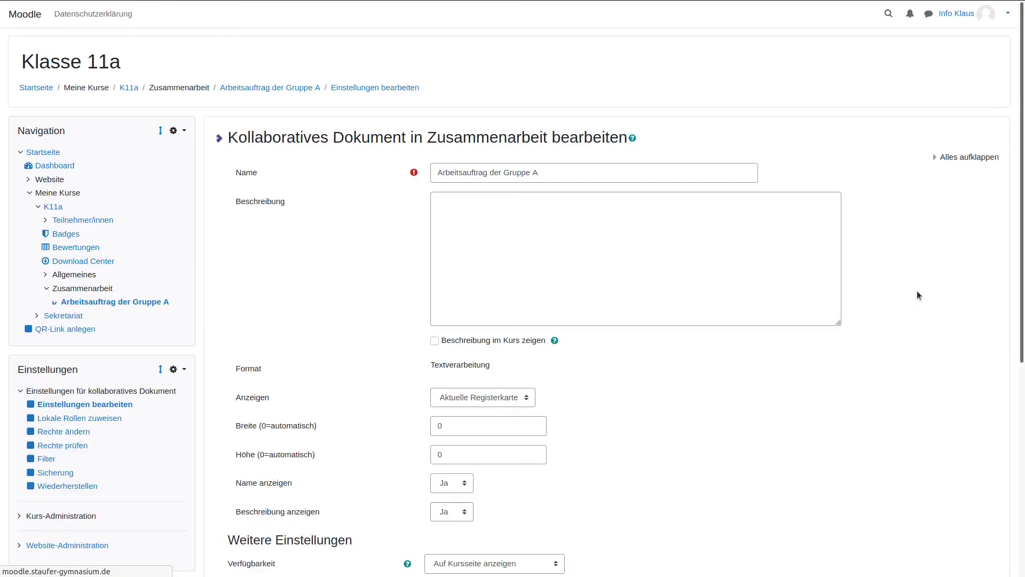
pyautogui.scroll(-2, 363, 432)
pyautogui.scroll(-3, 363, 433)
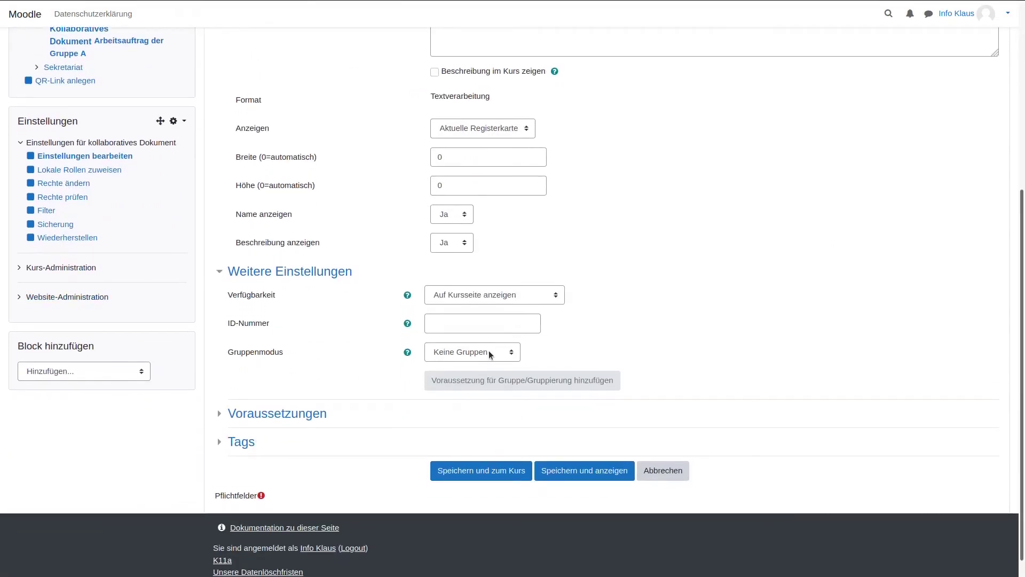
pyautogui.click(490, 354)
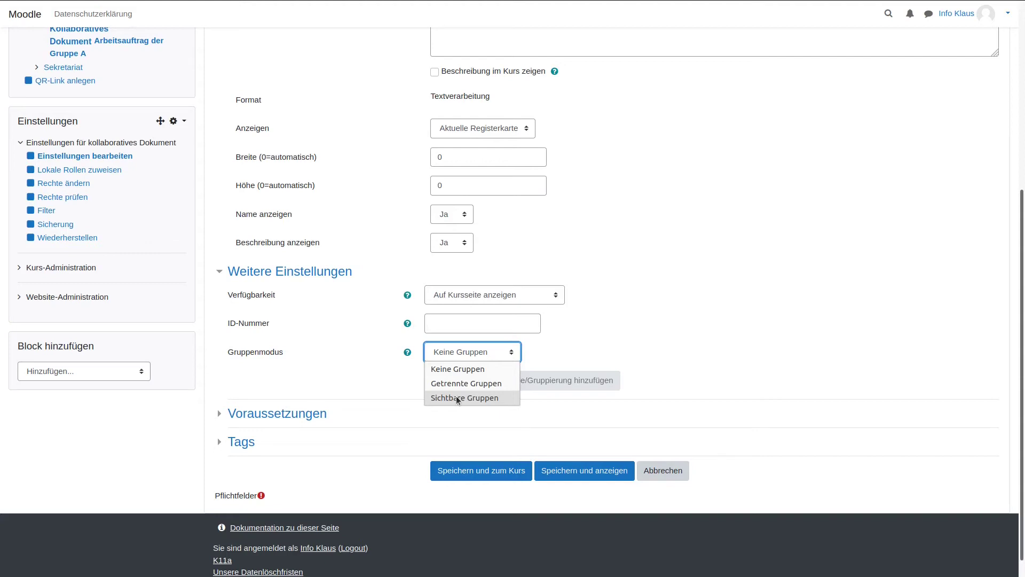
pyautogui.click(456, 397)
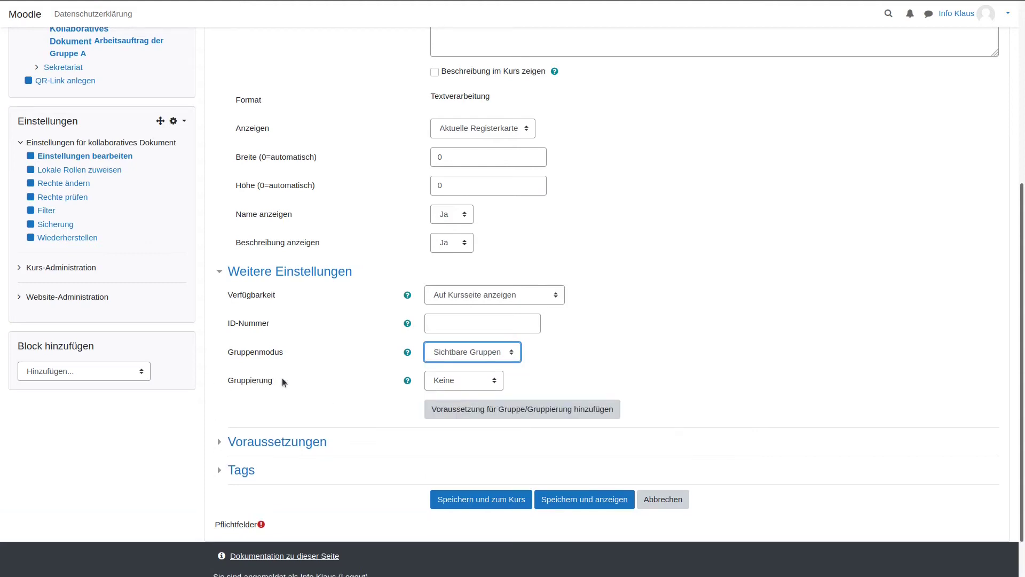
pyautogui.click(453, 381)
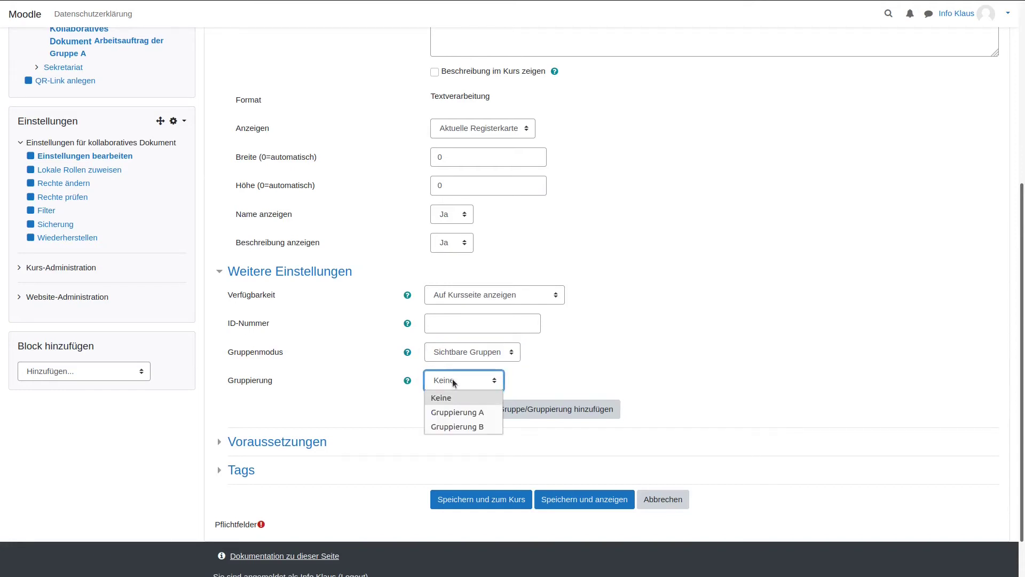
pyautogui.click(463, 411)
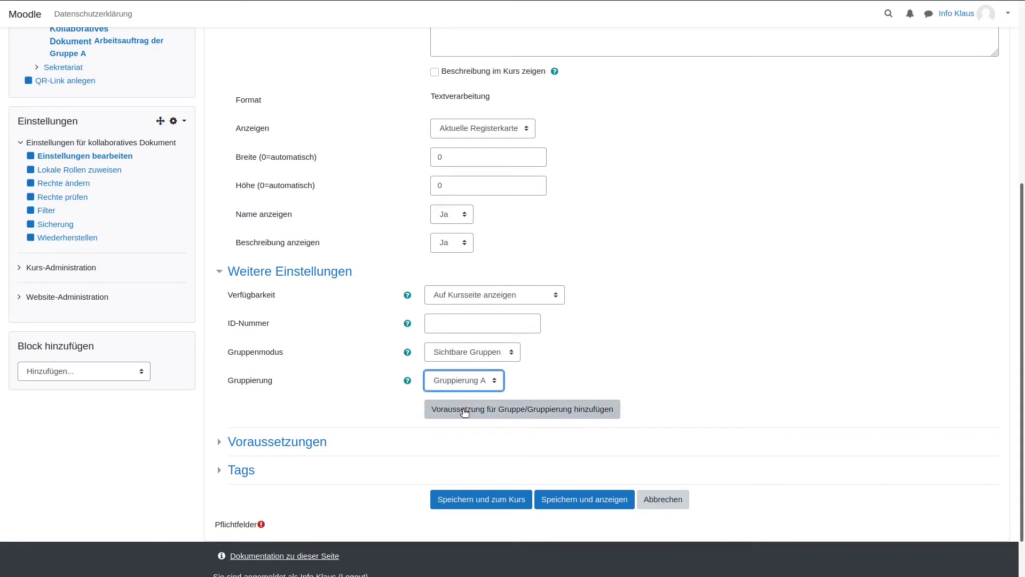
pyautogui.click(466, 499)
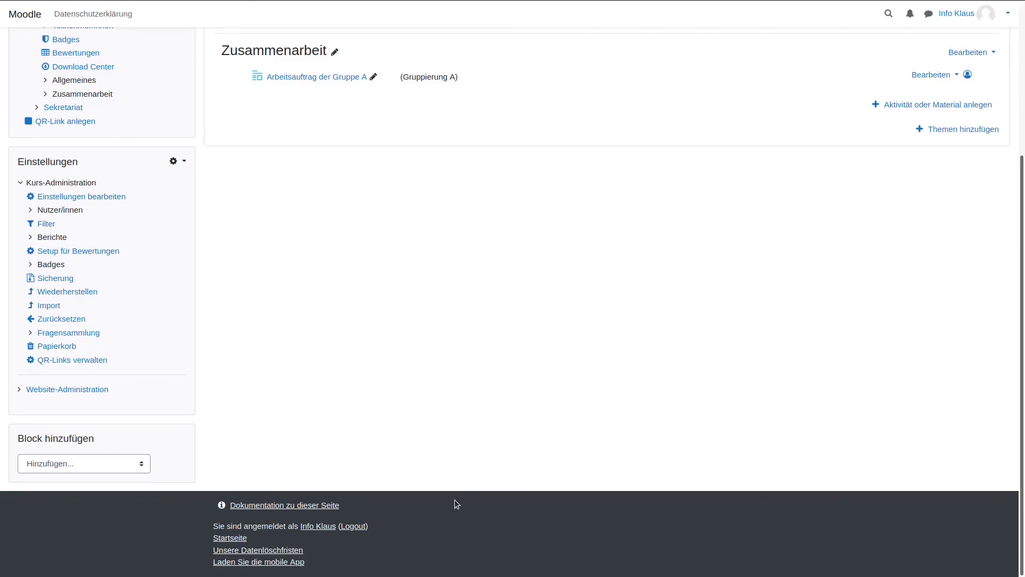
# Add a new Kollaboratives Dokument to Zusammenarbeit named 'Arbeitsauftrag Gruppe B'.
pyautogui.scroll(2, 475, 216)
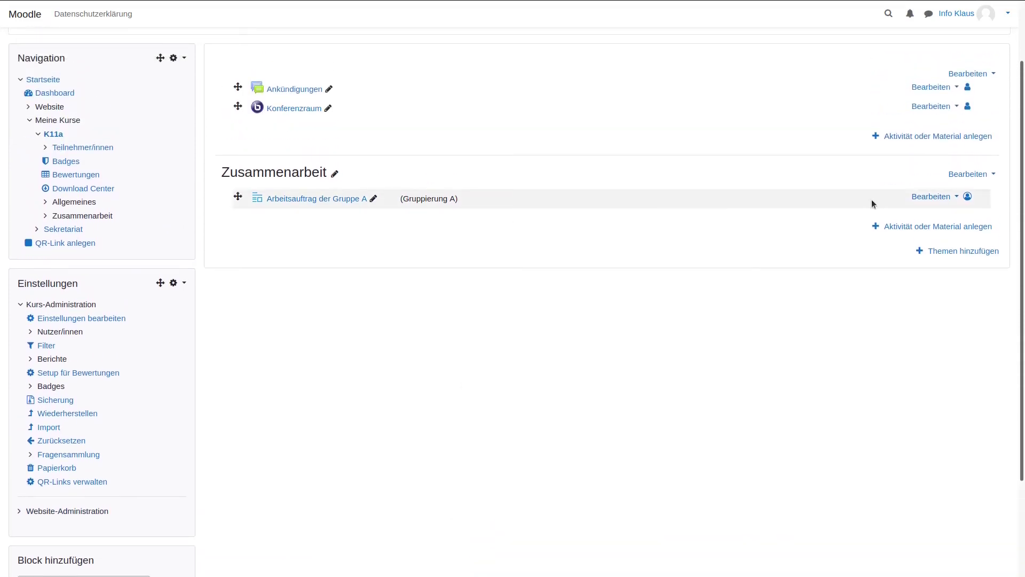
pyautogui.click(895, 226)
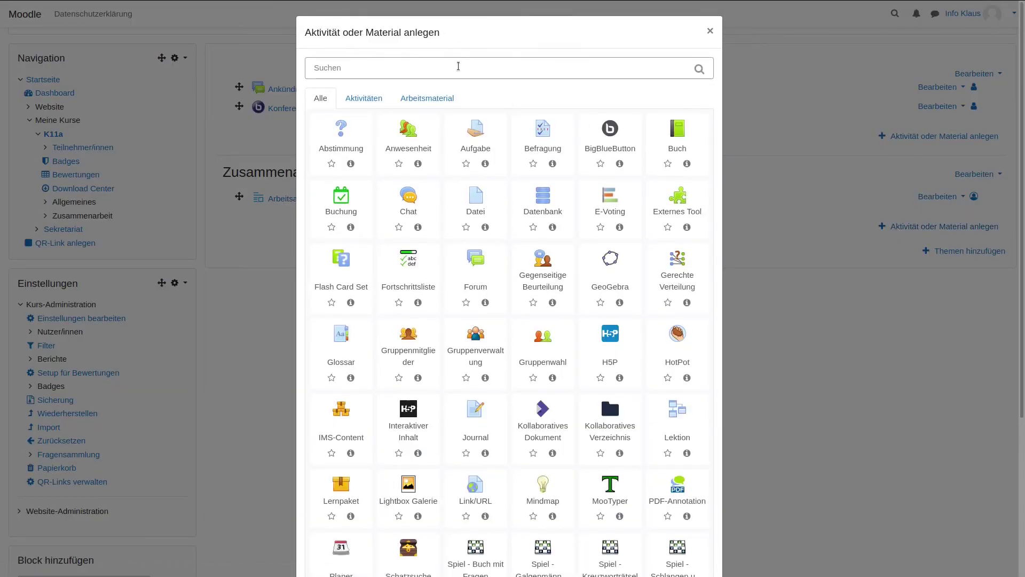
pyautogui.click(458, 66)
pyautogui.write('Kolla')
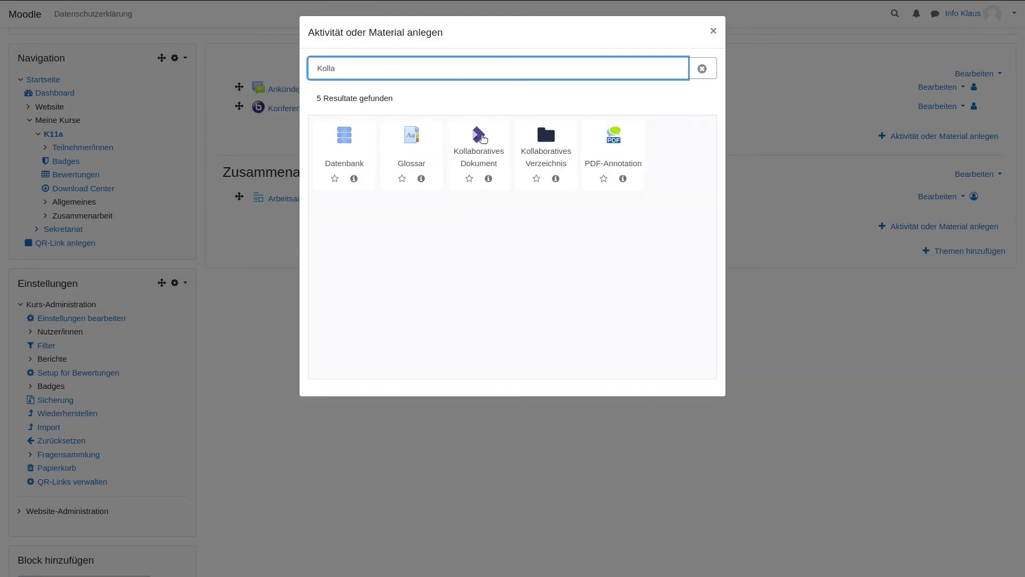
pyautogui.click(482, 135)
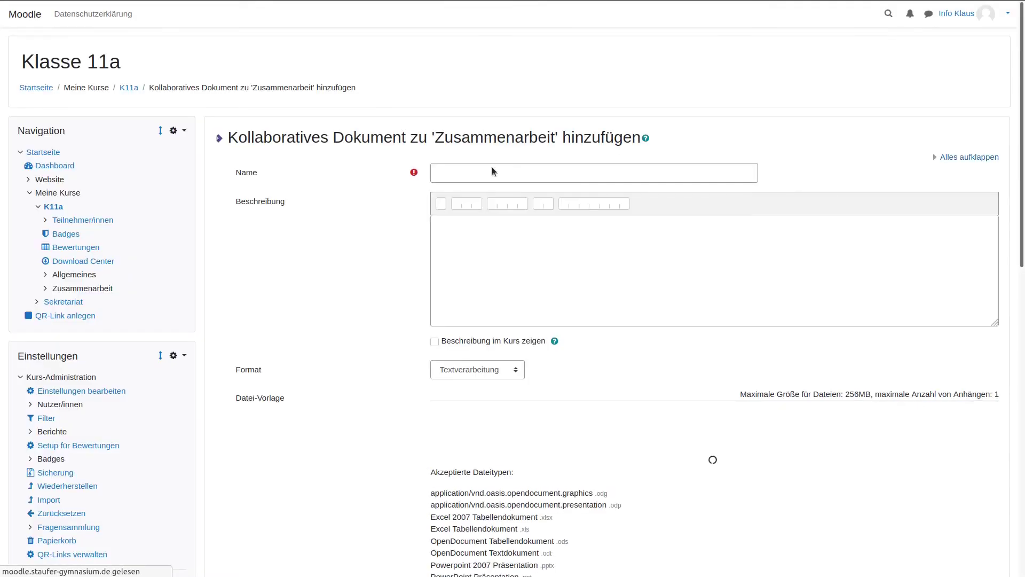
pyautogui.click(492, 171)
pyautogui.write('Ar')
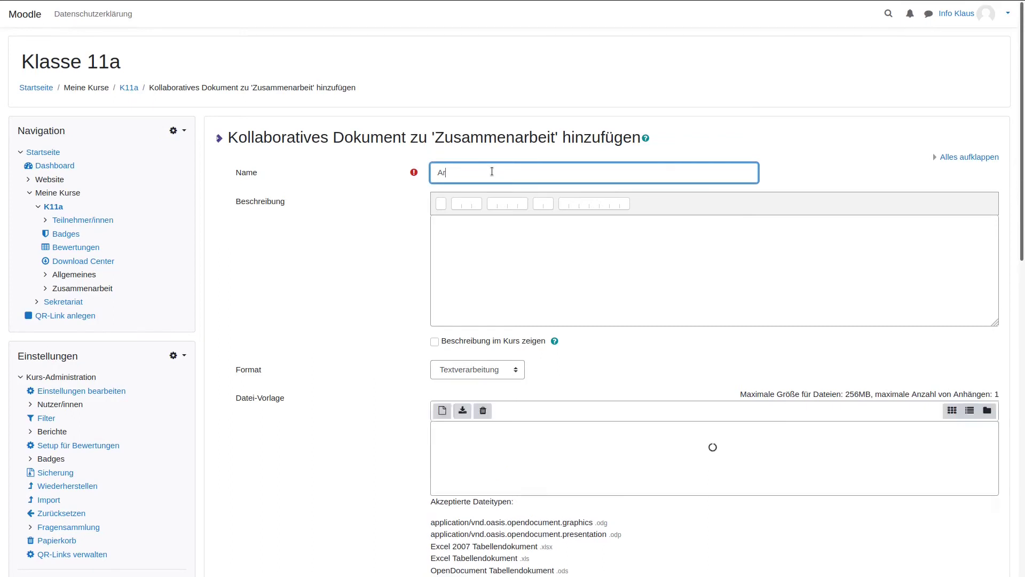
pyautogui.write('beitsauf')
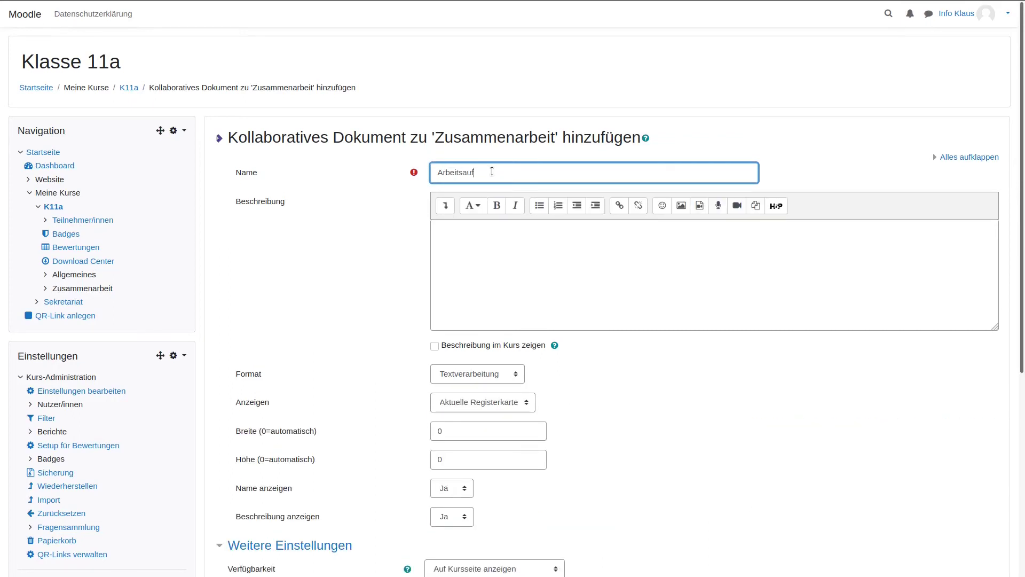
pyautogui.write('trag Gruppe ')
pyautogui.write('1')
# Set its group mode to Sichtbare Gruppen, restrict it to Gruppierung B, and save.
pyautogui.scroll(-5, 347, 308)
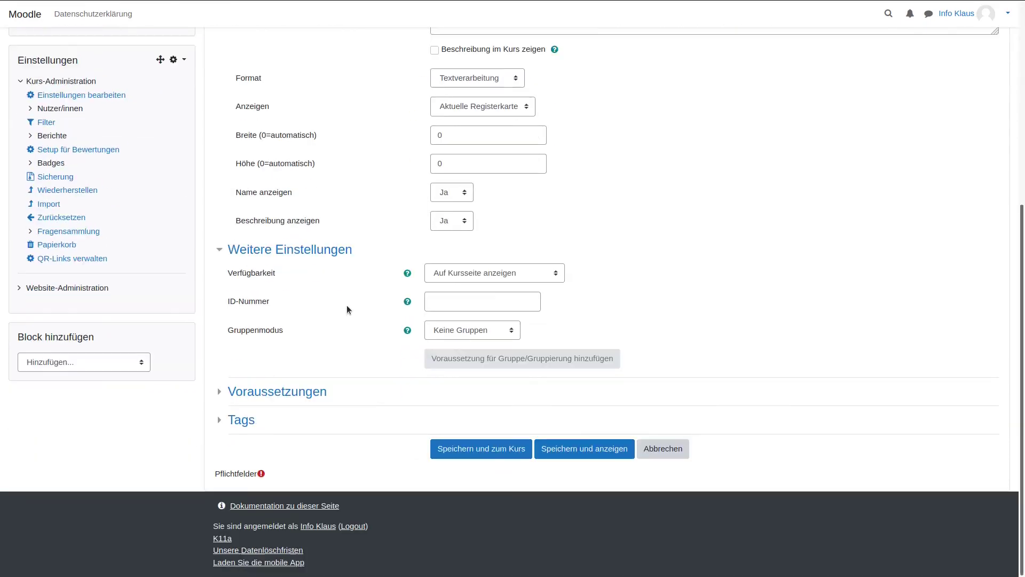
pyautogui.click(442, 329)
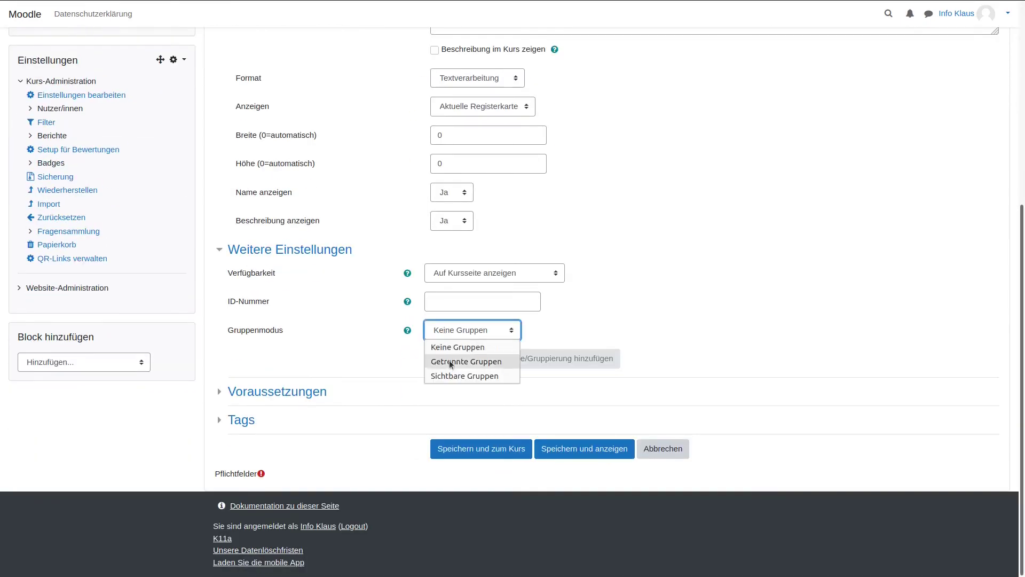
pyautogui.click(450, 377)
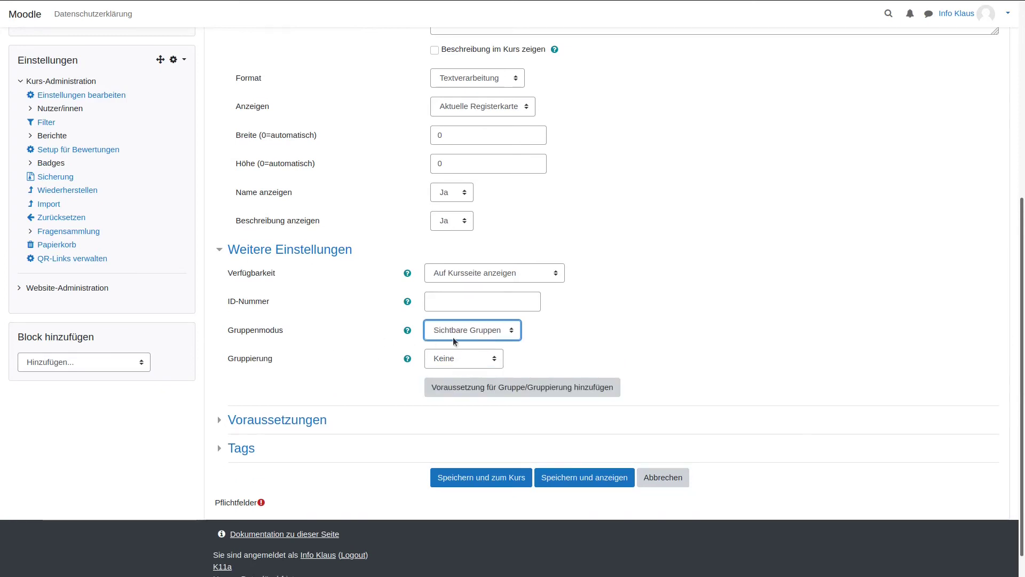
pyautogui.click(450, 360)
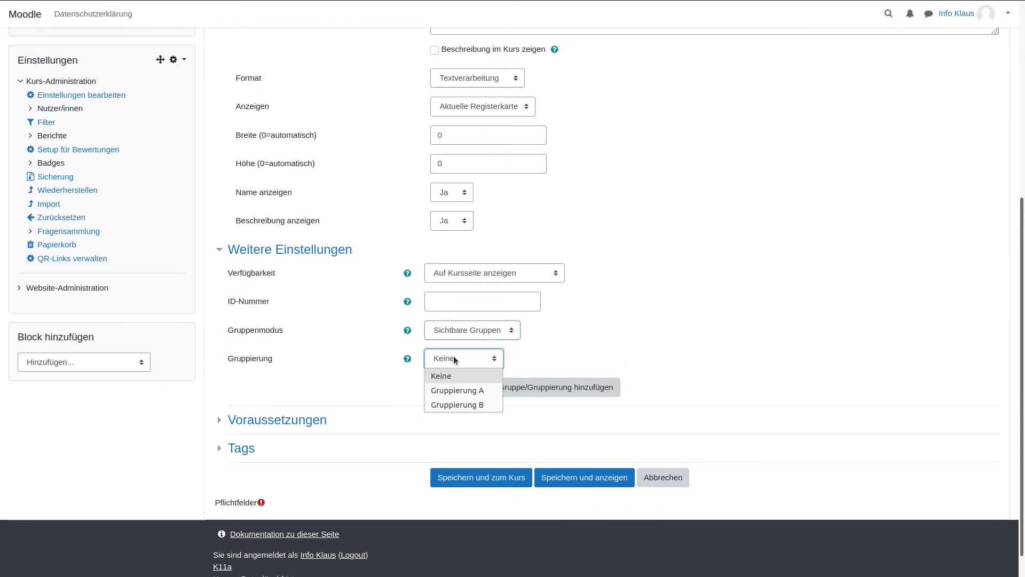
pyautogui.click(453, 405)
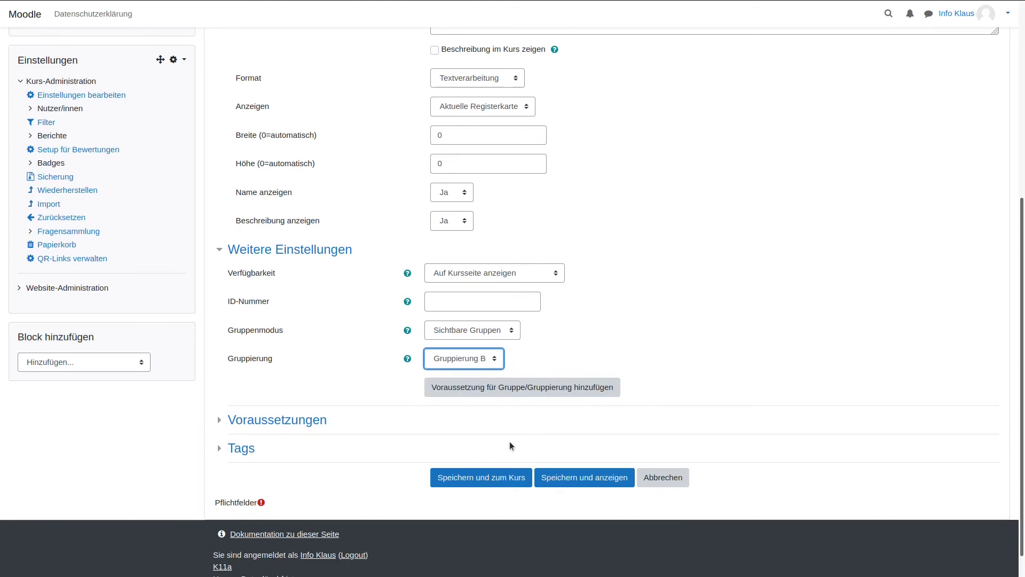
pyautogui.click(501, 477)
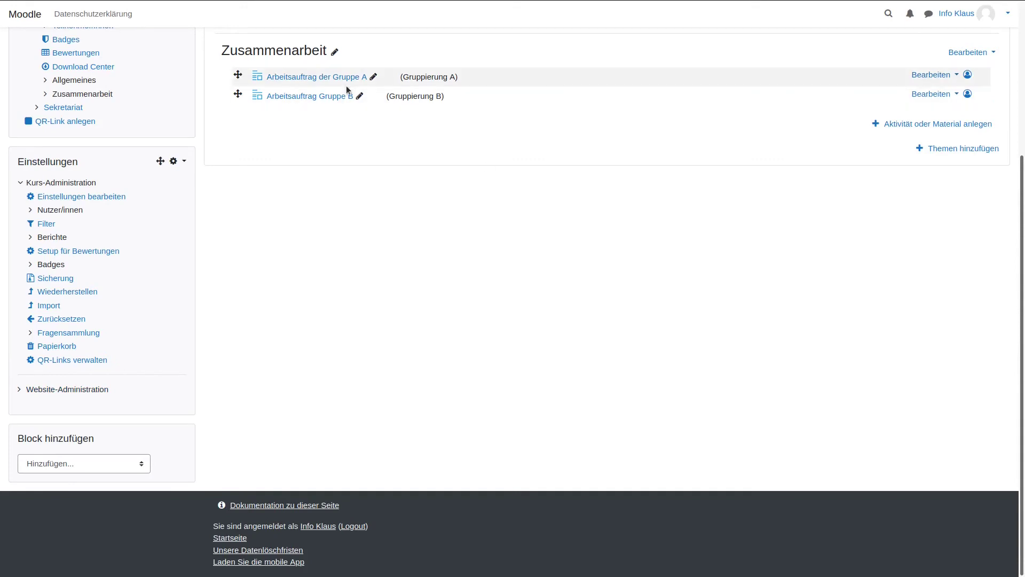
# Rename the document to 'Arbeitsauftrag der Gruppe B' and switch course editing off.
pyautogui.click(360, 95)
pyautogui.click(359, 95)
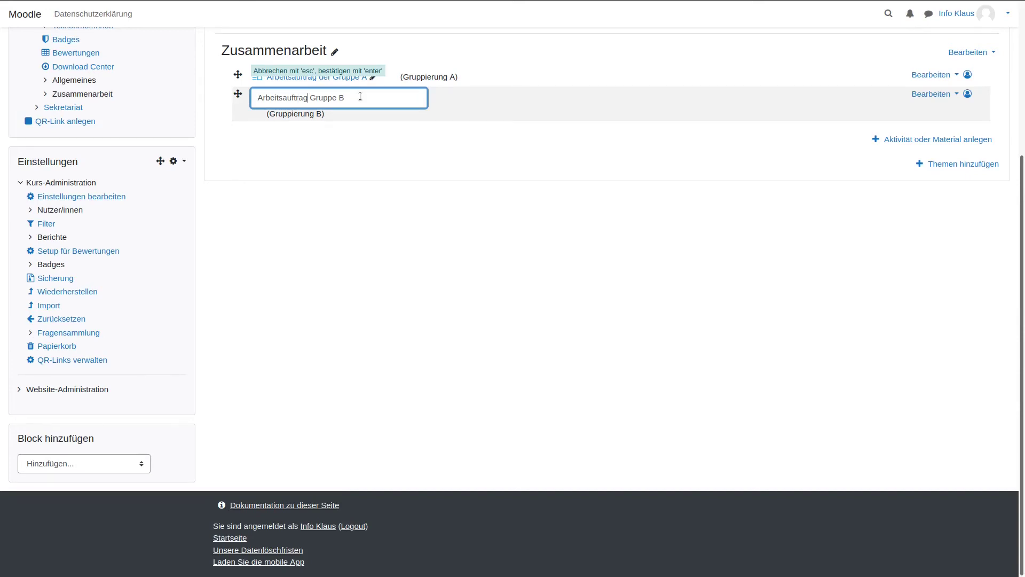
pyautogui.write('der')
pyautogui.press('Return')
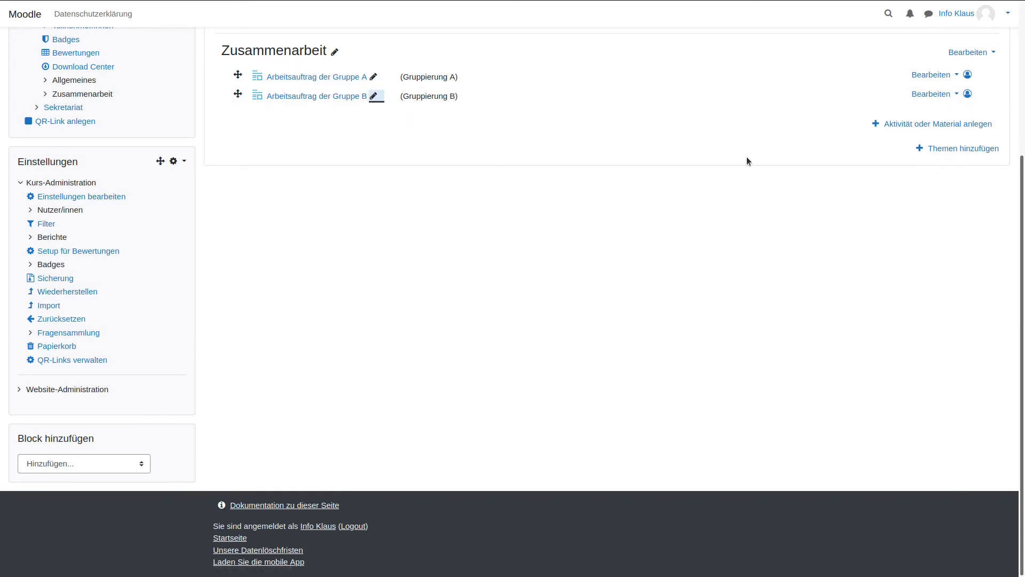
pyautogui.scroll(4, 747, 161)
pyautogui.click(968, 90)
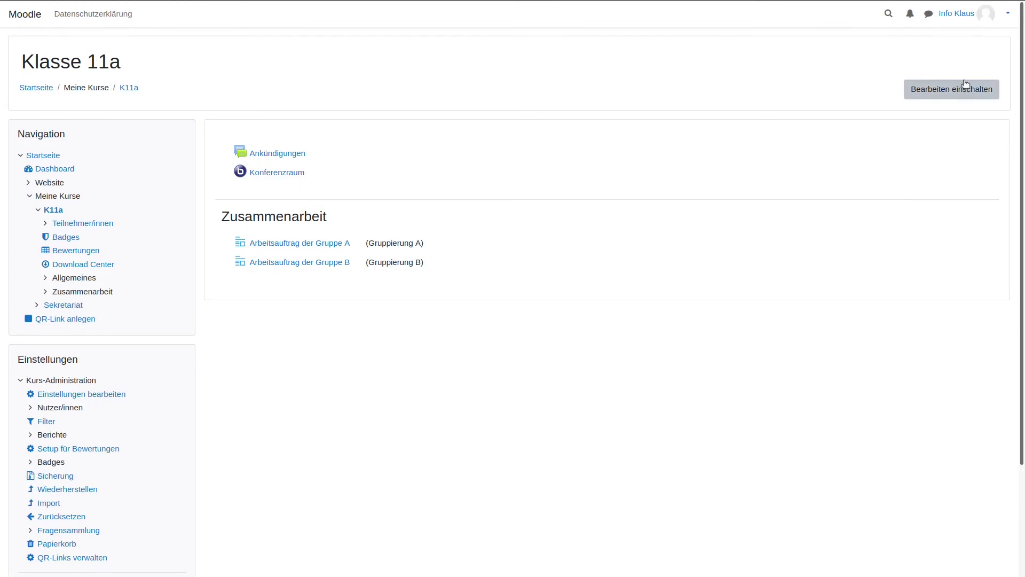
# Log out of the teacher account, then log in with the student's username and password without saving them in the browser.
pyautogui.click(957, 15)
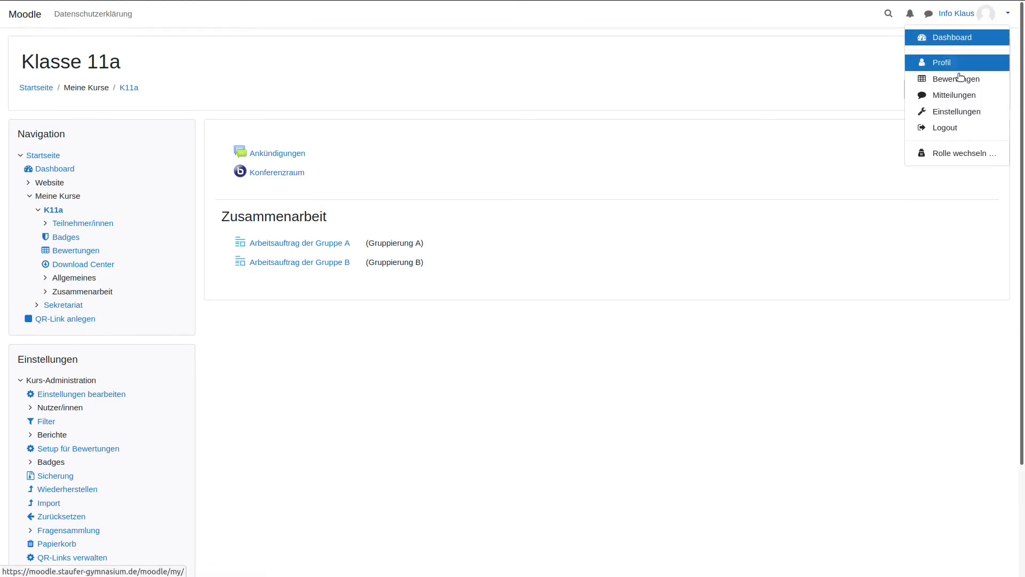
pyautogui.click(955, 130)
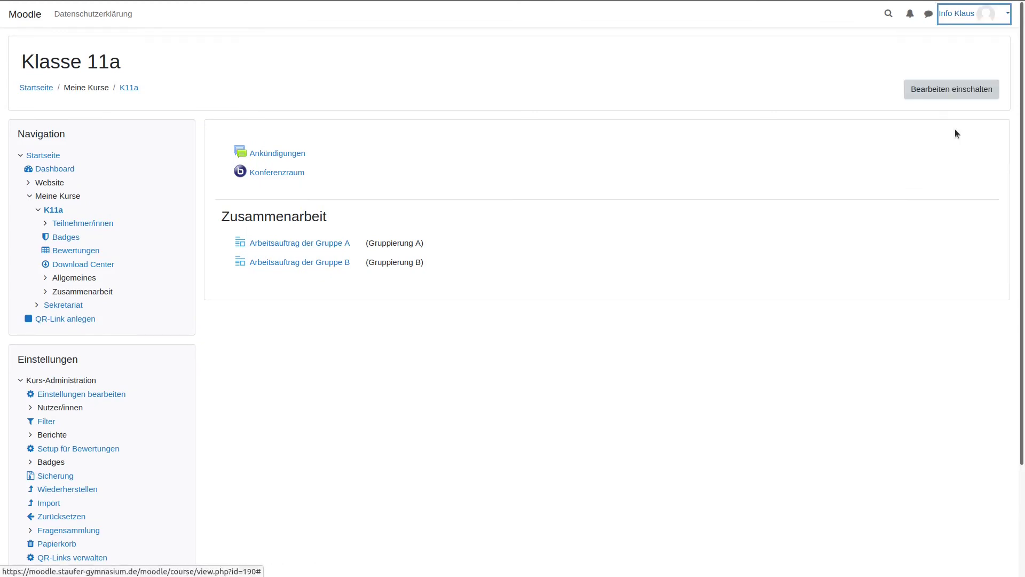
pyautogui.click(368, 96)
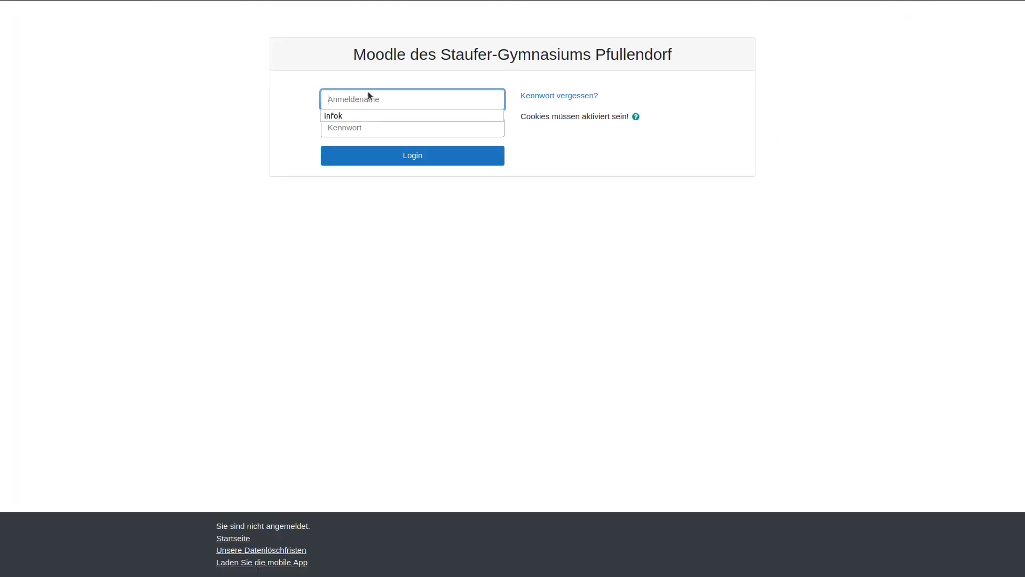
pyautogui.write('bi')
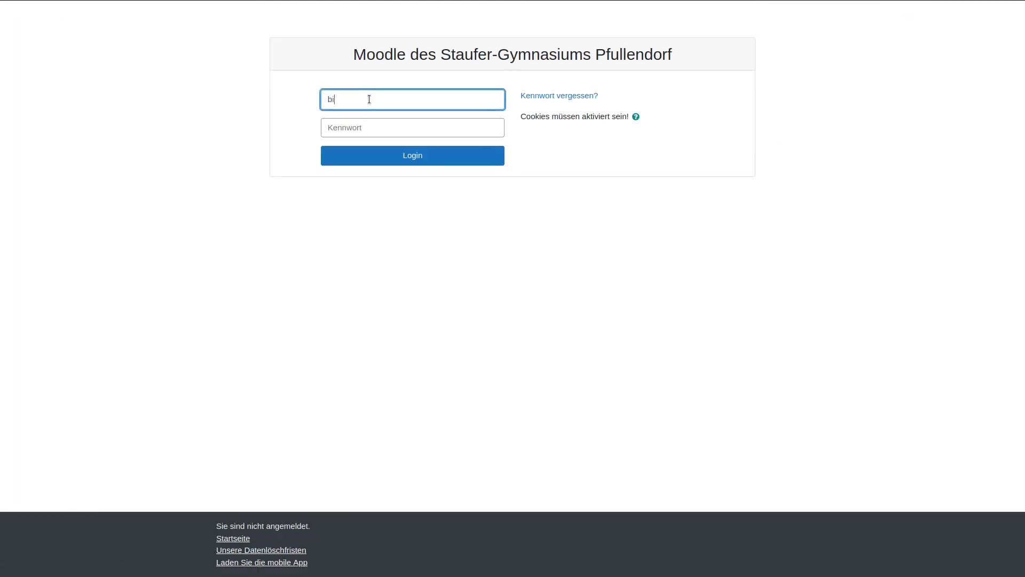
pyautogui.write('tzch')
pyautogui.press('Tab')
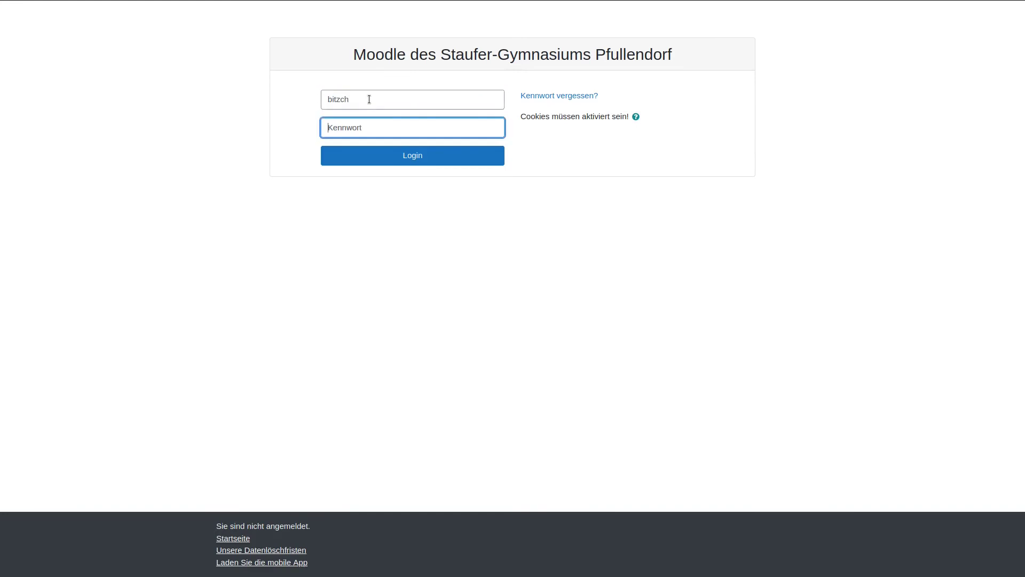
pyautogui.write('•••••••')
pyautogui.press('Return')
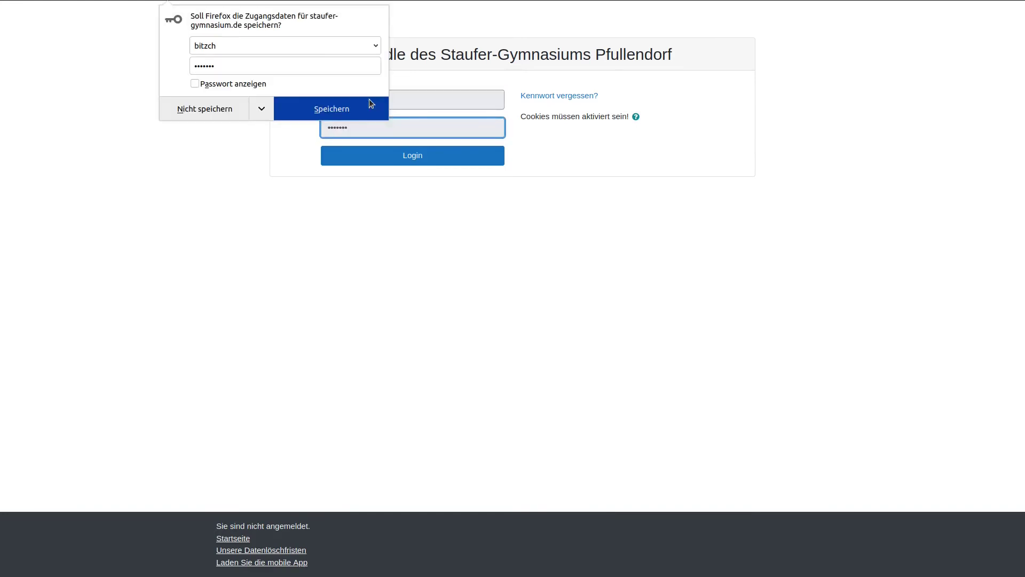
pyautogui.click(169, 107)
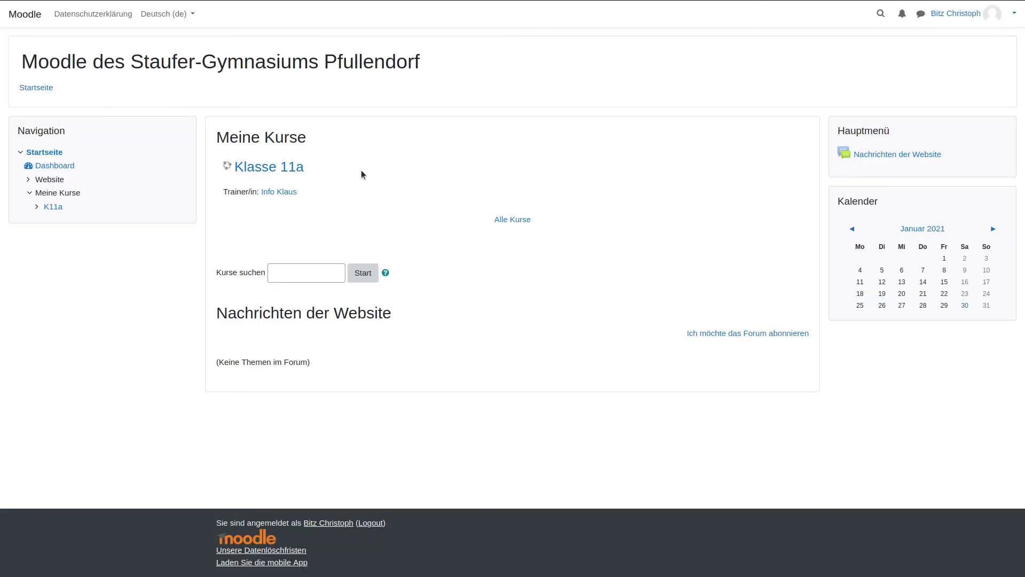
# In Klasse 11a, open Group A's document and add the heading 'Ergebnisse der Gruppe A' in Titel style.
pyautogui.click(274, 166)
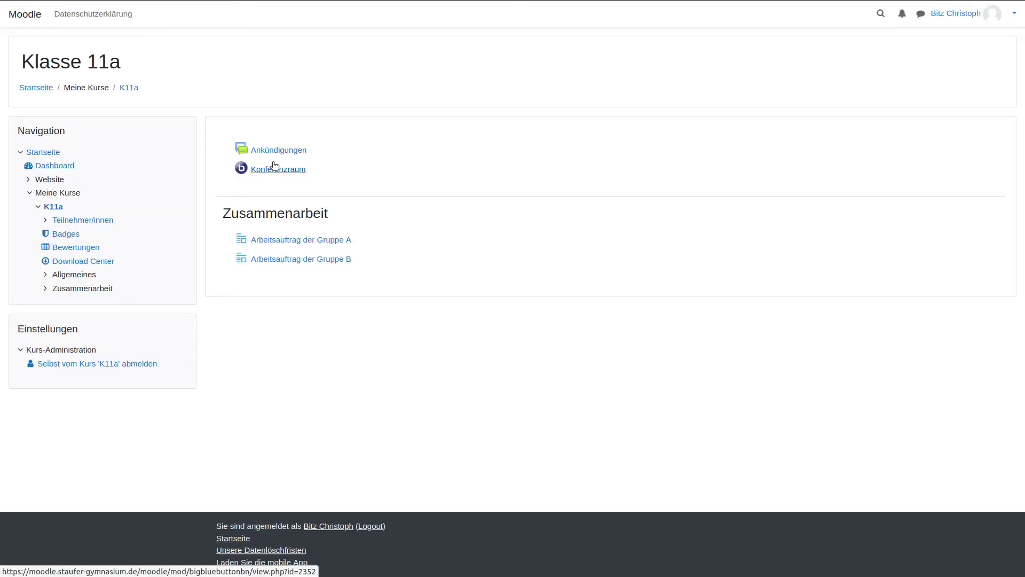
pyautogui.click(320, 241)
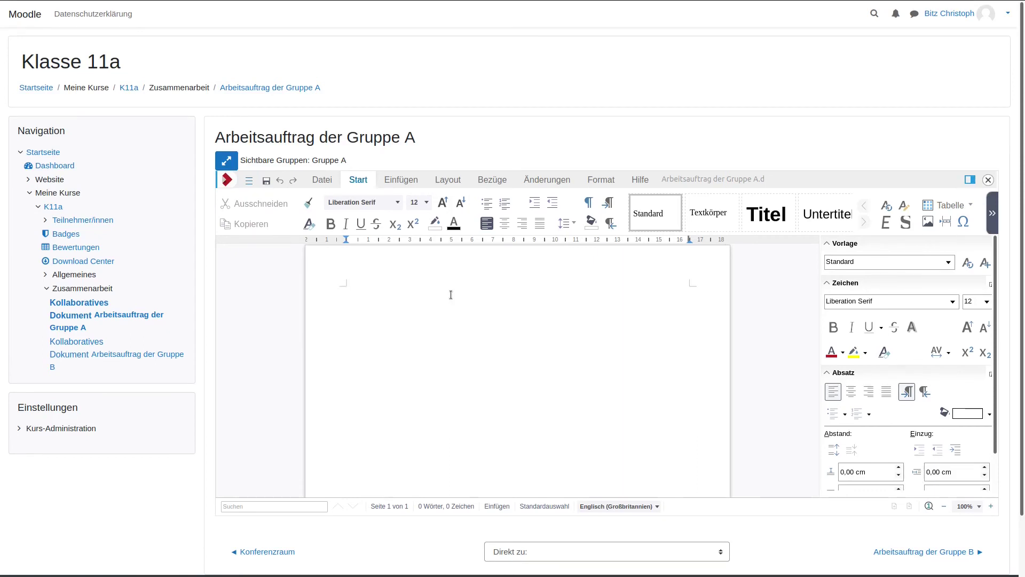
pyautogui.write('Er')
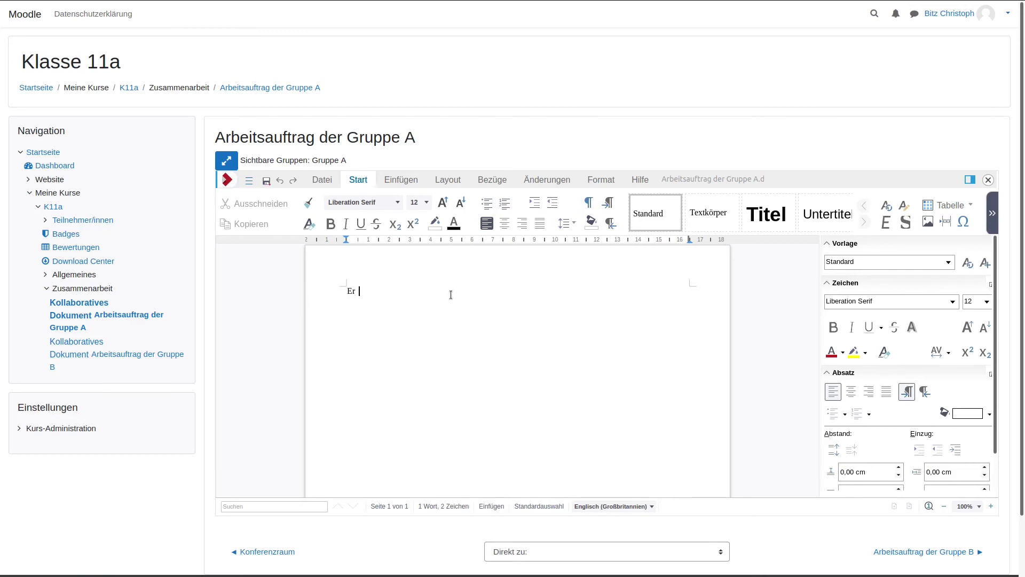
pyautogui.write('gebnisse ')
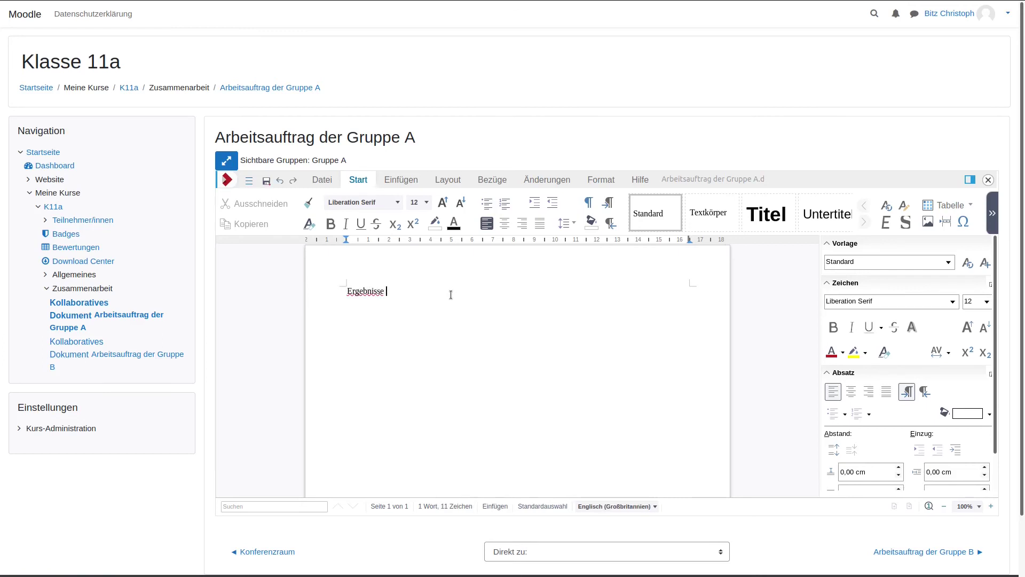
pyautogui.write('der Gru')
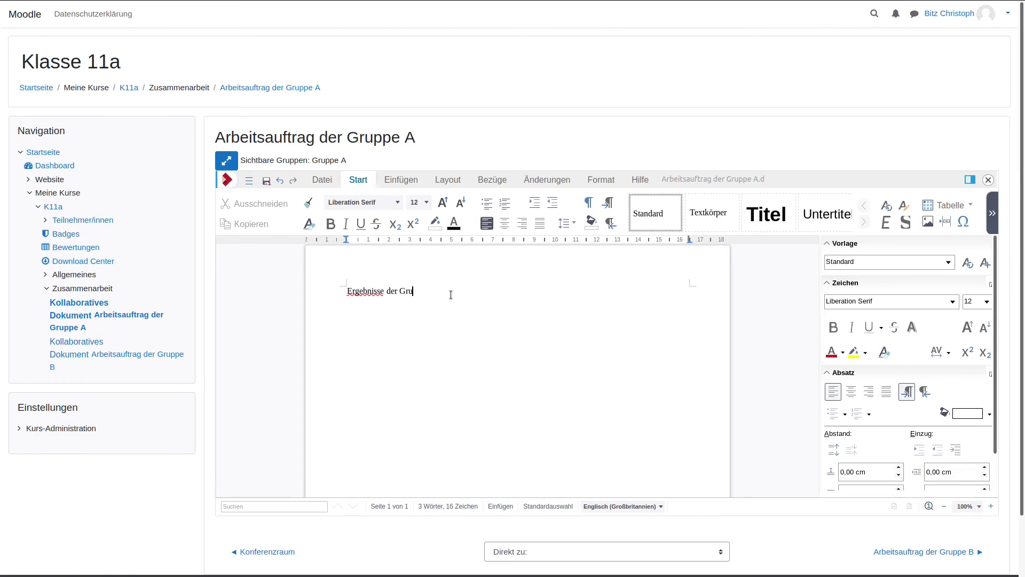
pyautogui.write('ppe A')
pyautogui.click(765, 218)
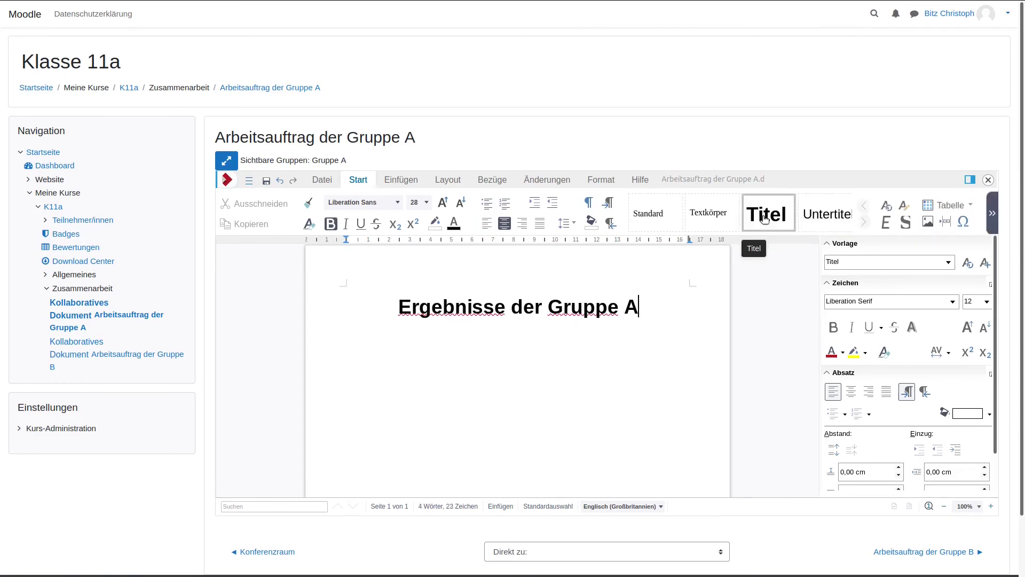
# Add a line with the student's name below the title and close the document.
pyautogui.press('Return')
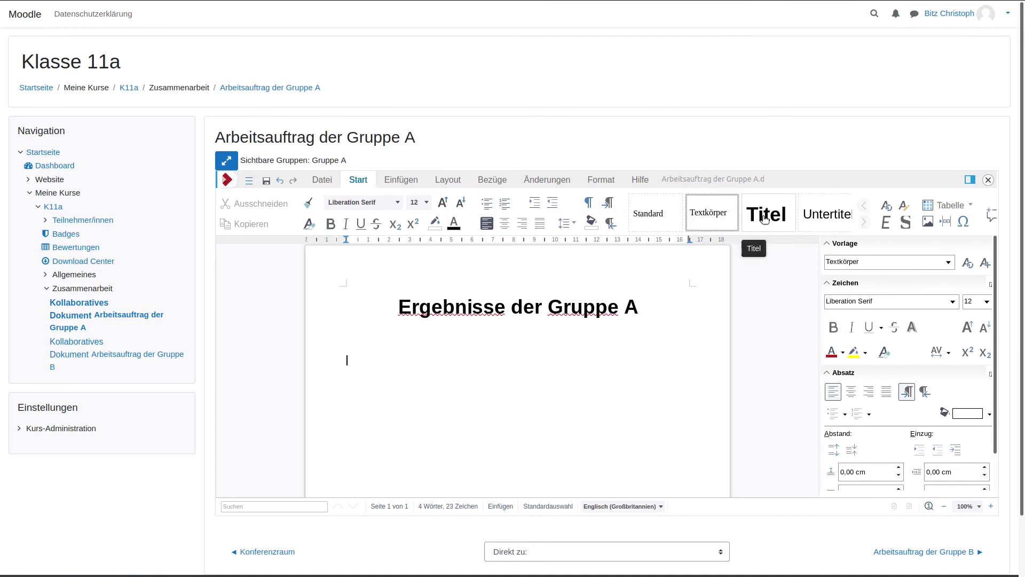
pyautogui.write('Christoph:')
pyautogui.press('Return')
pyautogui.write('lkdhfljsk')
pyautogui.press('BackSpace')
pyautogui.press('BackSpace')
pyautogui.press('BackSpace')
pyautogui.press('BackSpace')
pyautogui.press('BackSpace')
pyautogui.press('BackSpace')
pyautogui.press('BackSpace')
pyautogui.press('BackSpace')
pyautogui.press('BackSpace')
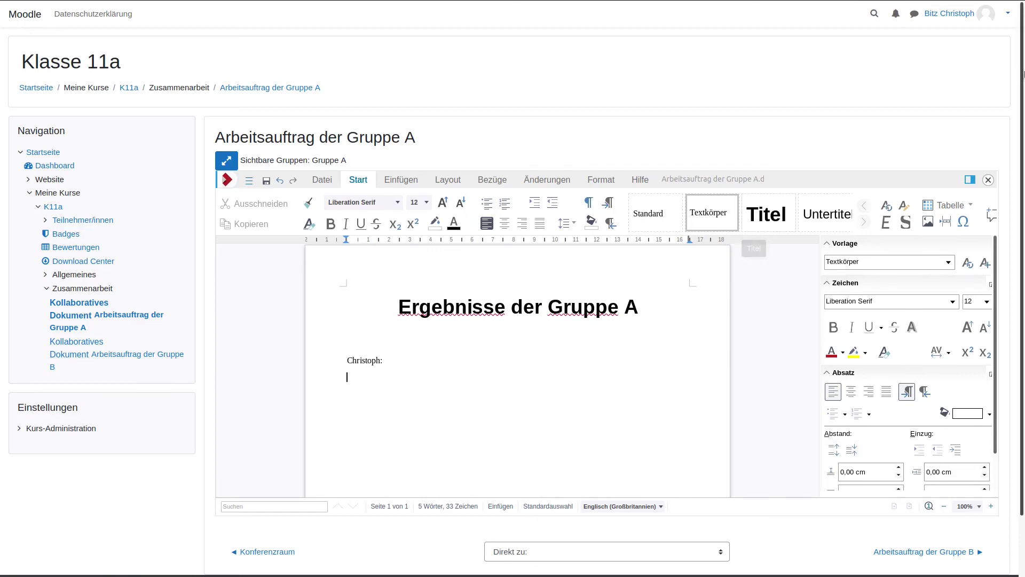
pyautogui.click(988, 180)
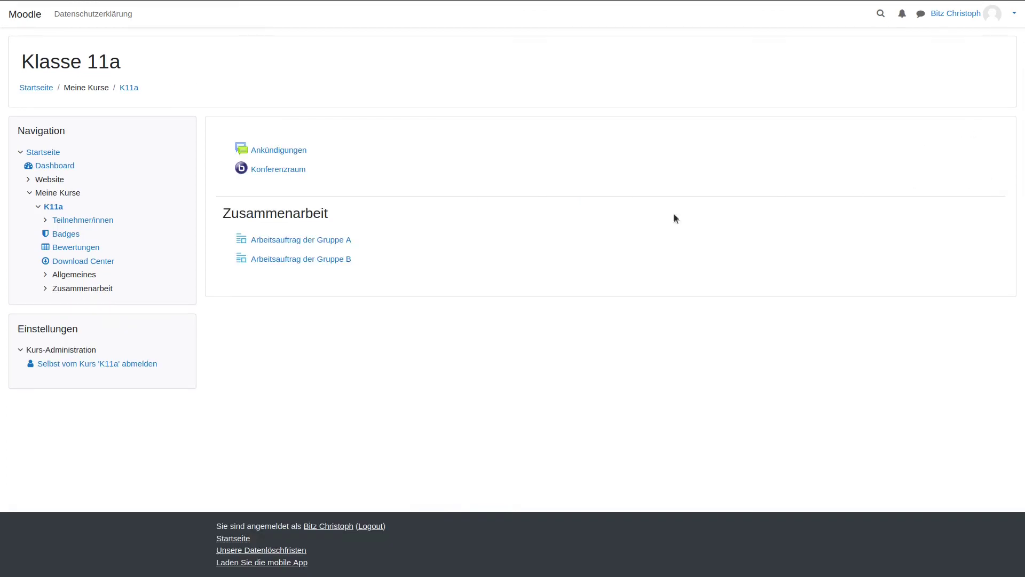
# Open 'Arbeitsauftrag der Gruppe B' and confirm its Datei menu offers only download and print.
pyautogui.click(320, 260)
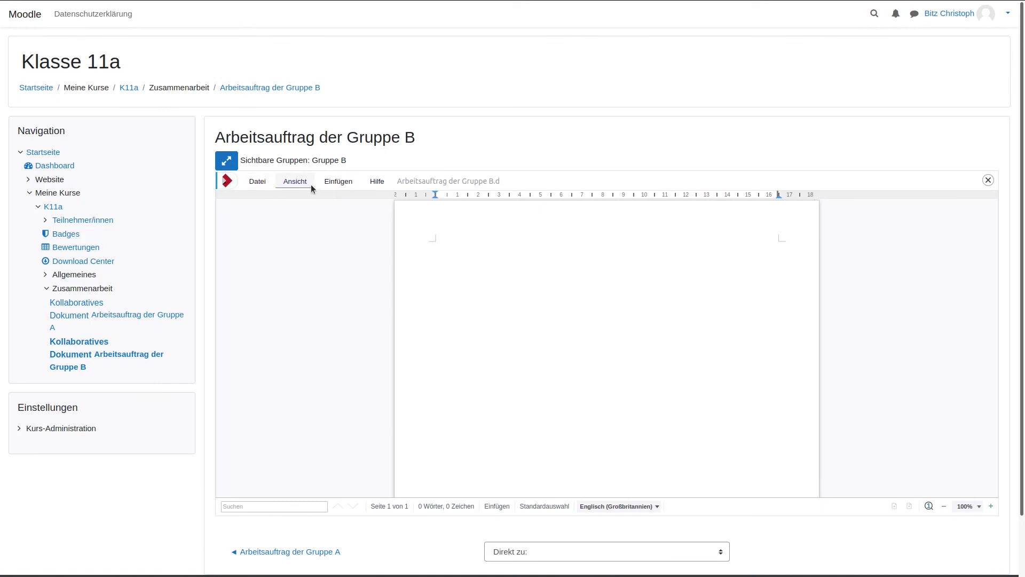
pyautogui.click(258, 182)
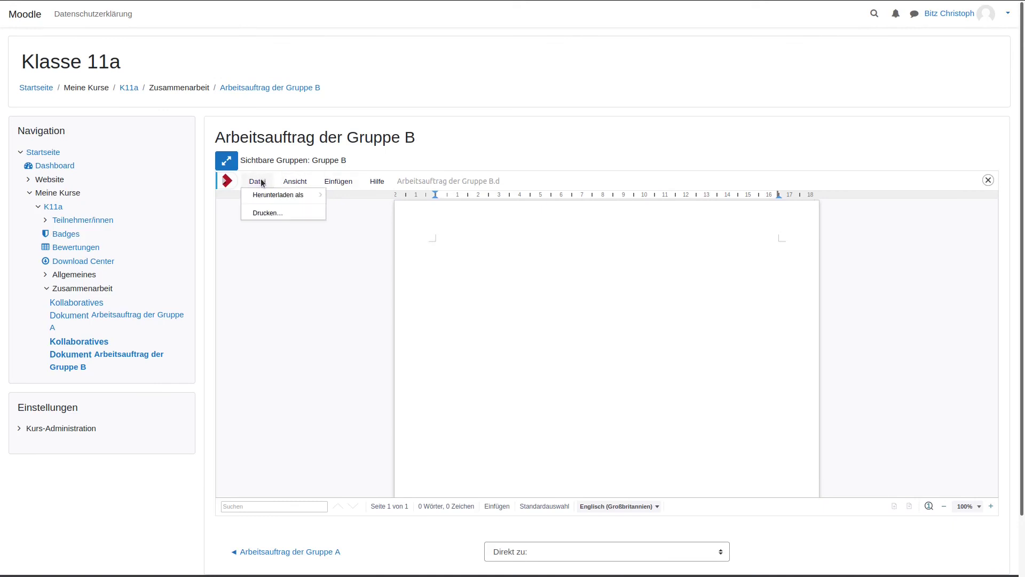
pyautogui.moveTo(266, 200)
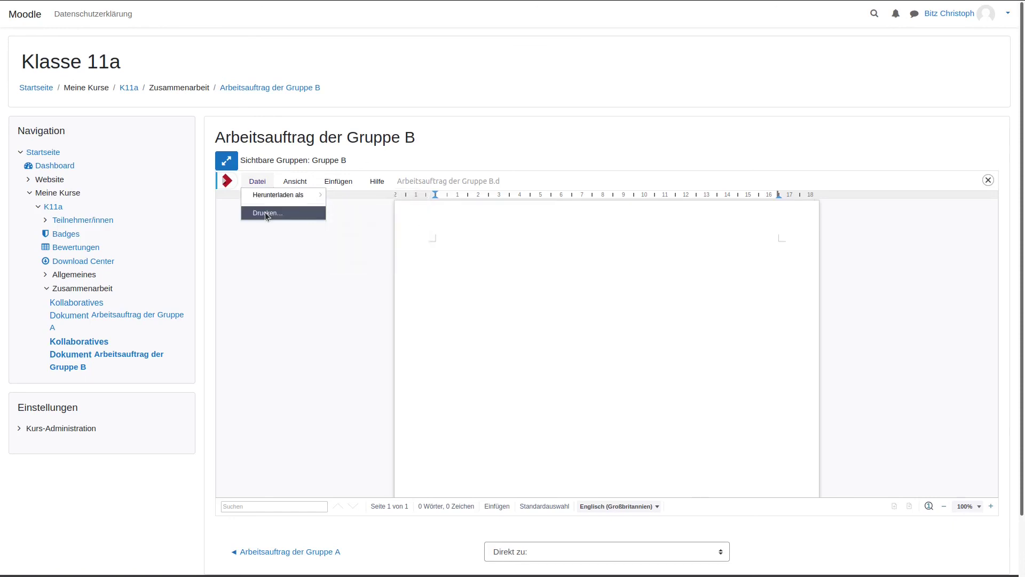
pyautogui.click(502, 265)
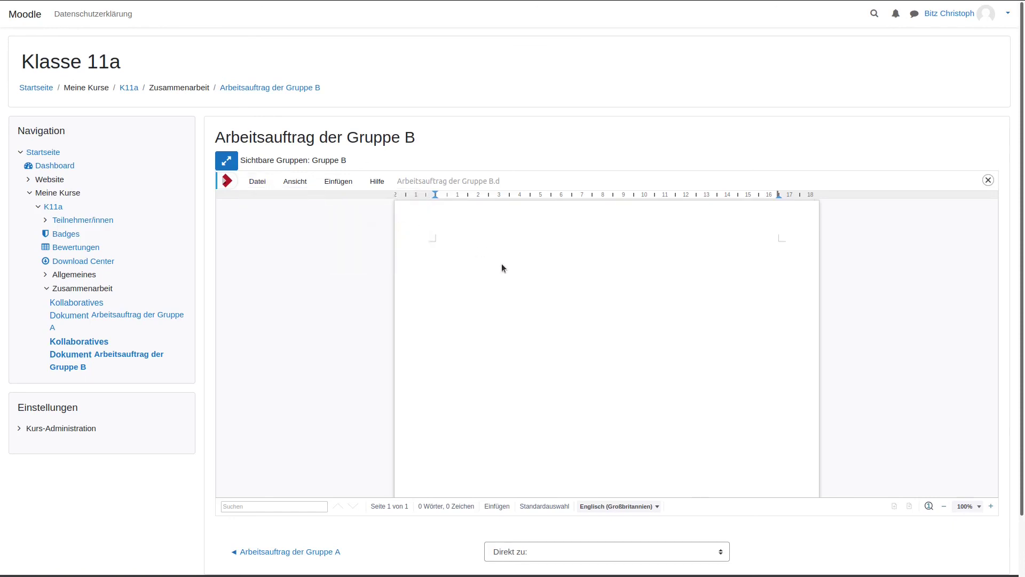